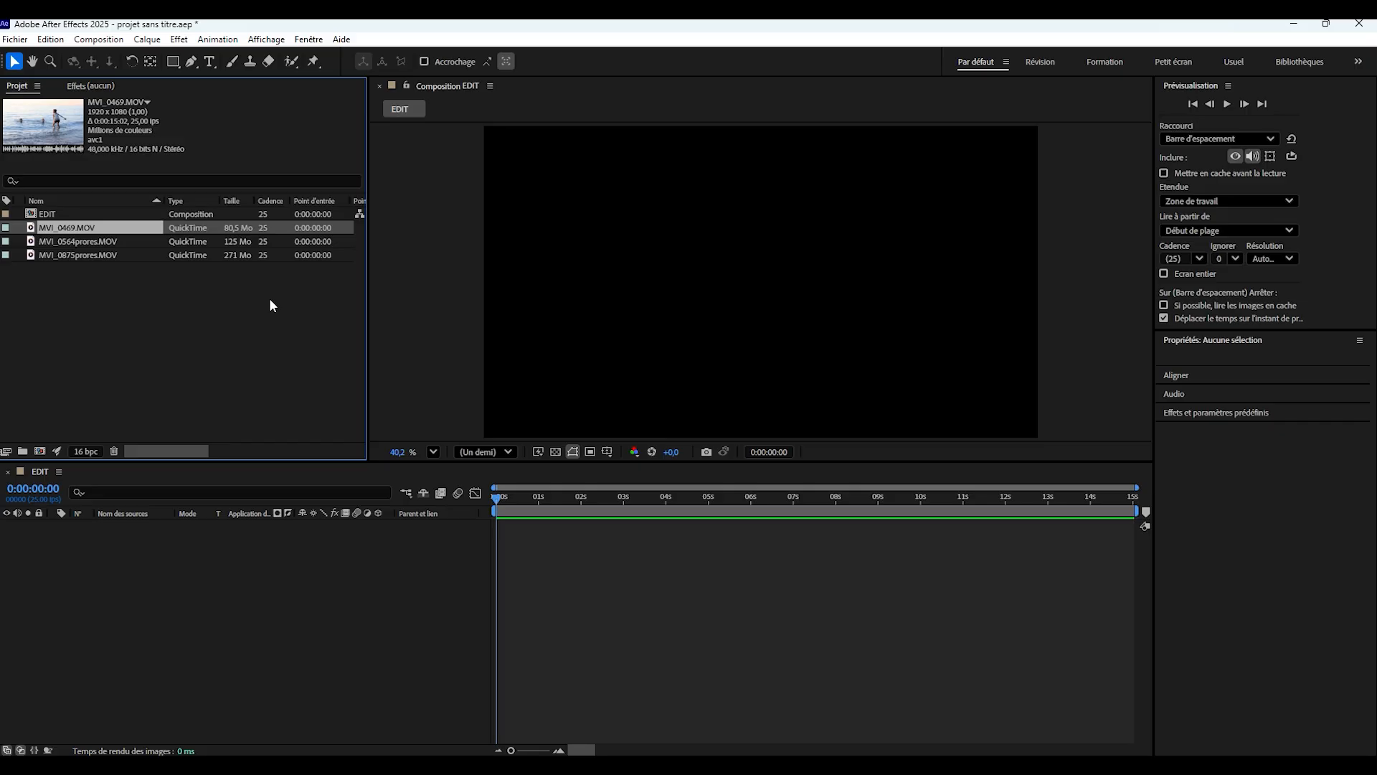
Review the EDIT composition and the source clips MVI_0469.MOV, MVI_0564prores.MOV and MVI_0875prores.MOV in the project.
left_click(50, 215)
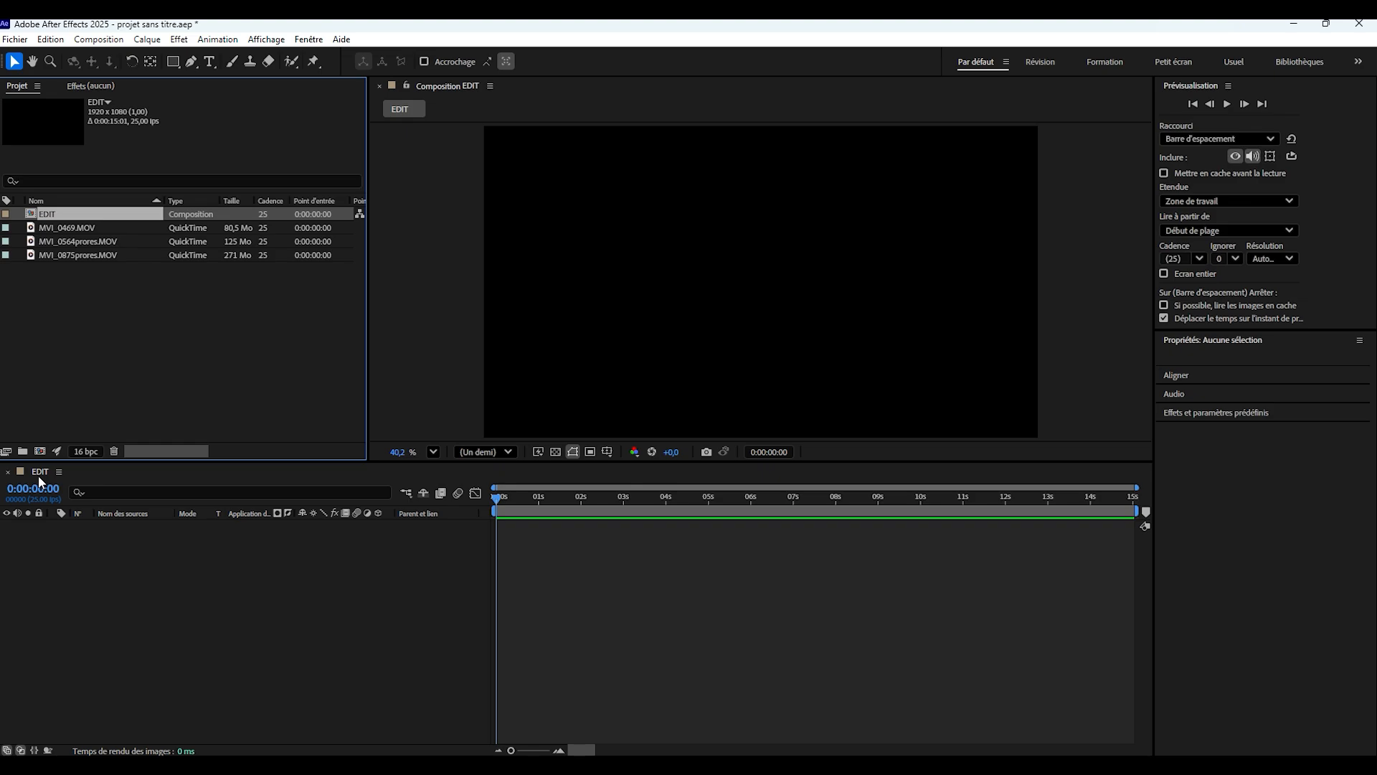
left_click(61, 226)
left_click(71, 242)
left_click(72, 255)
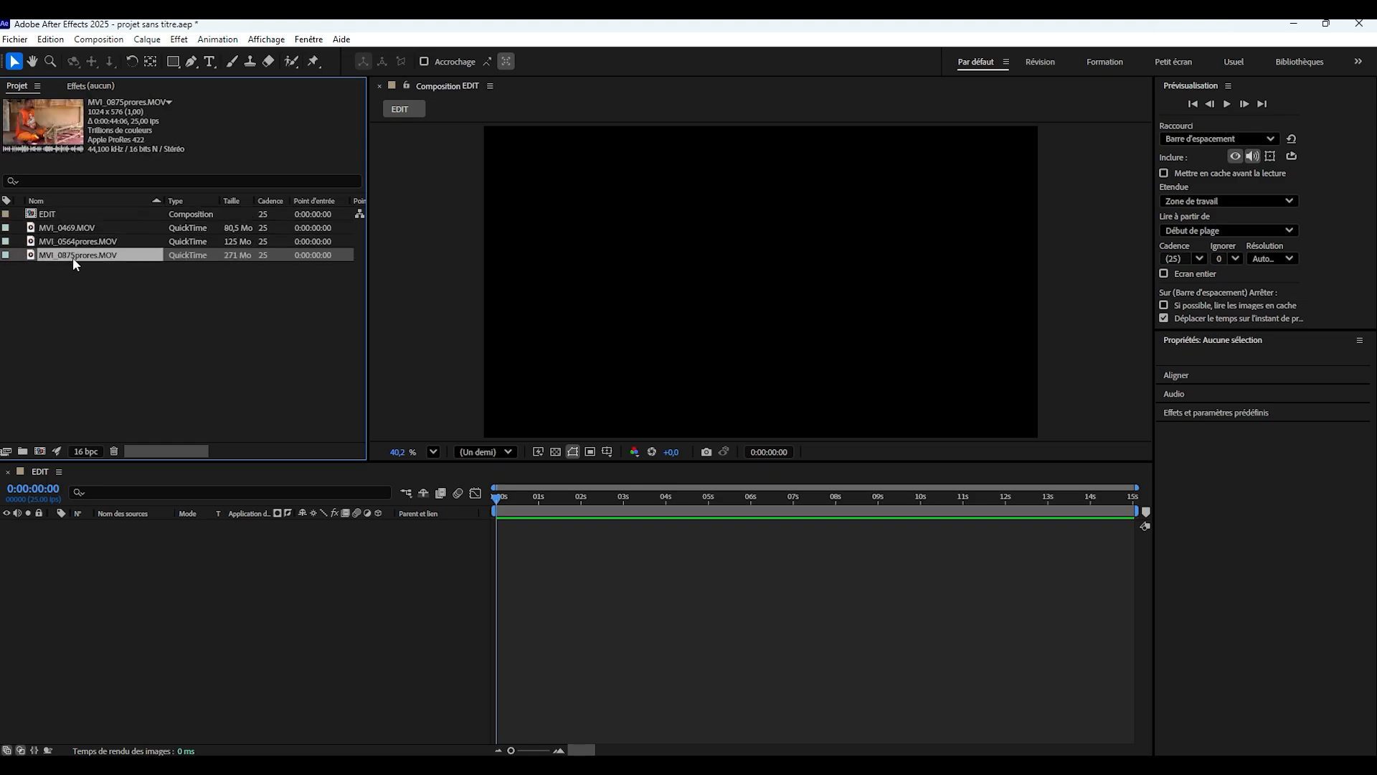
left_click(74, 227)
left_click(78, 241)
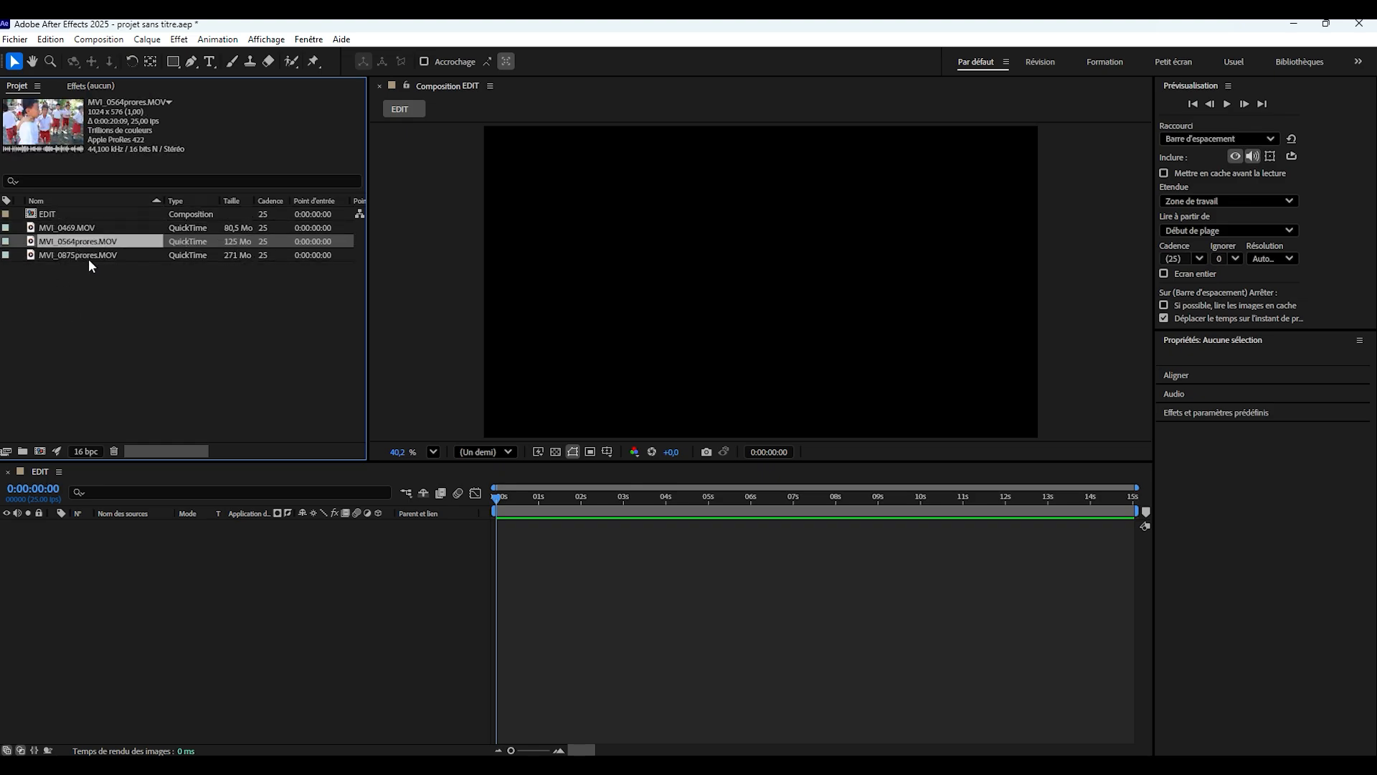
left_click(45, 229)
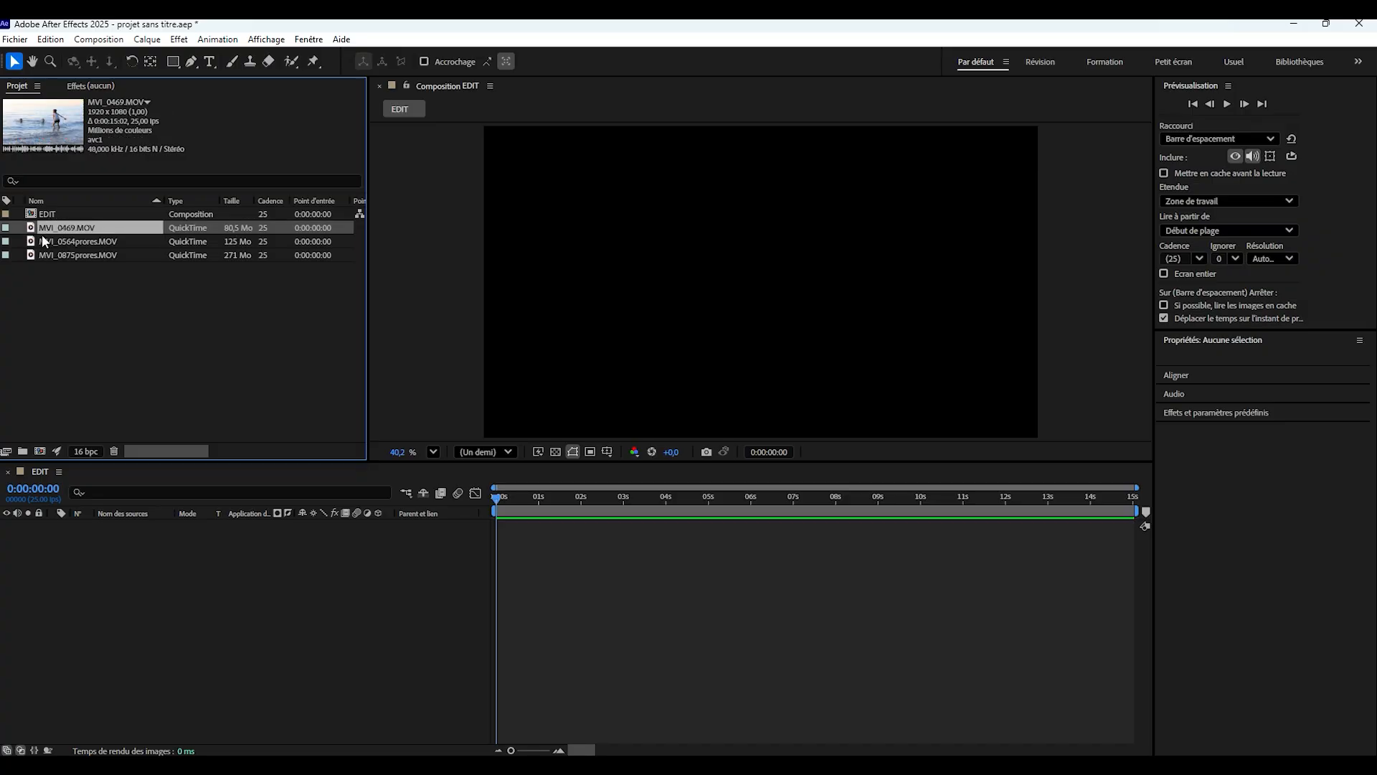
Open MVI_0469.MOV in an enlarged footage viewer and preview the clip around the three-second mark.
double_click(50, 230)
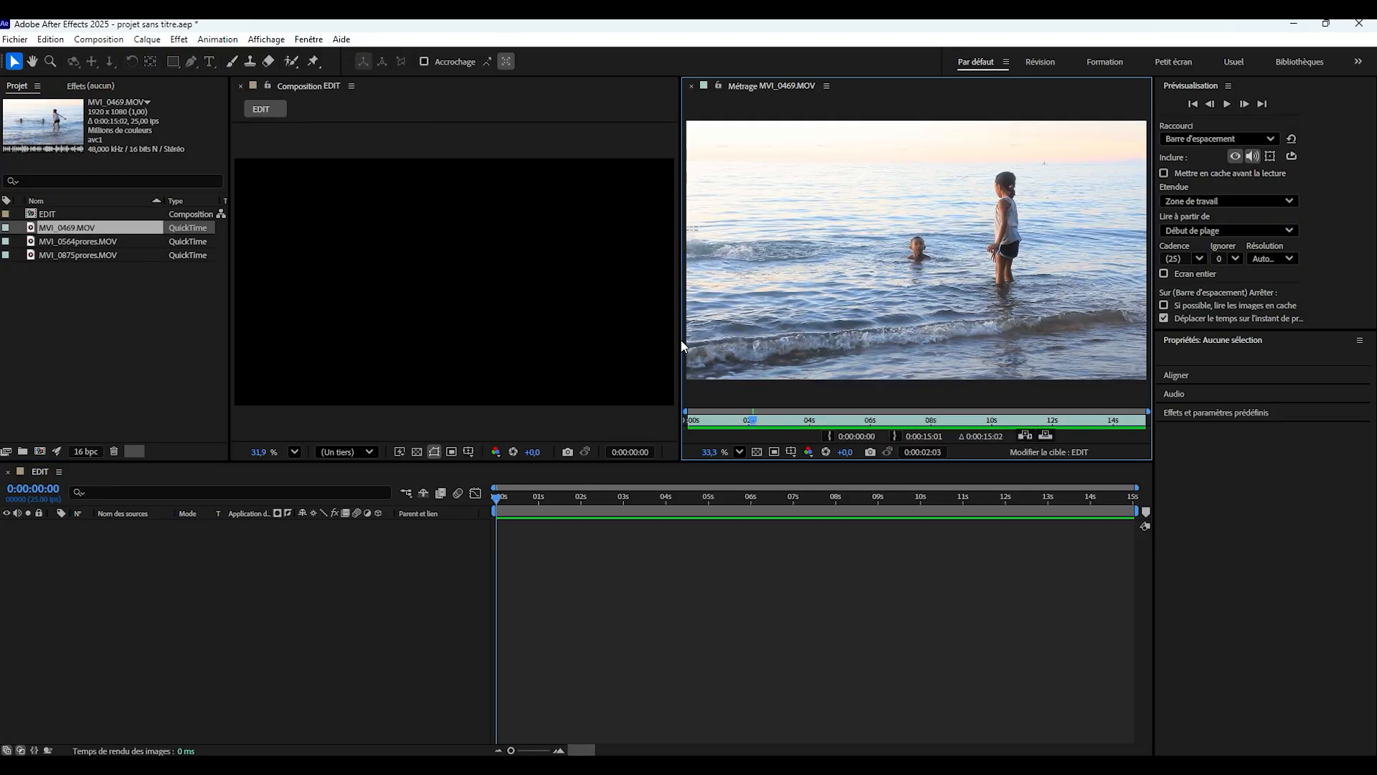
left_click_drag(680, 340, 440, 366)
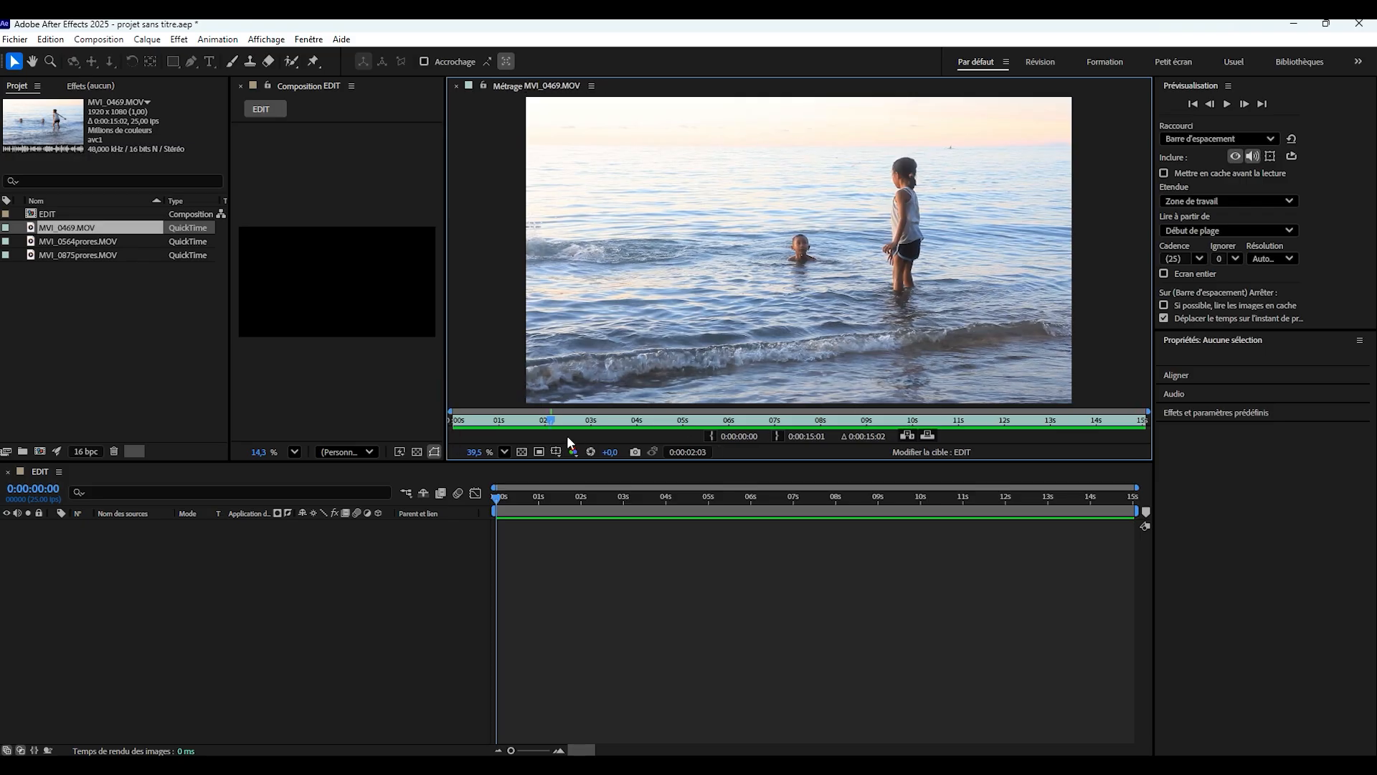
left_click_drag(558, 424, 604, 427)
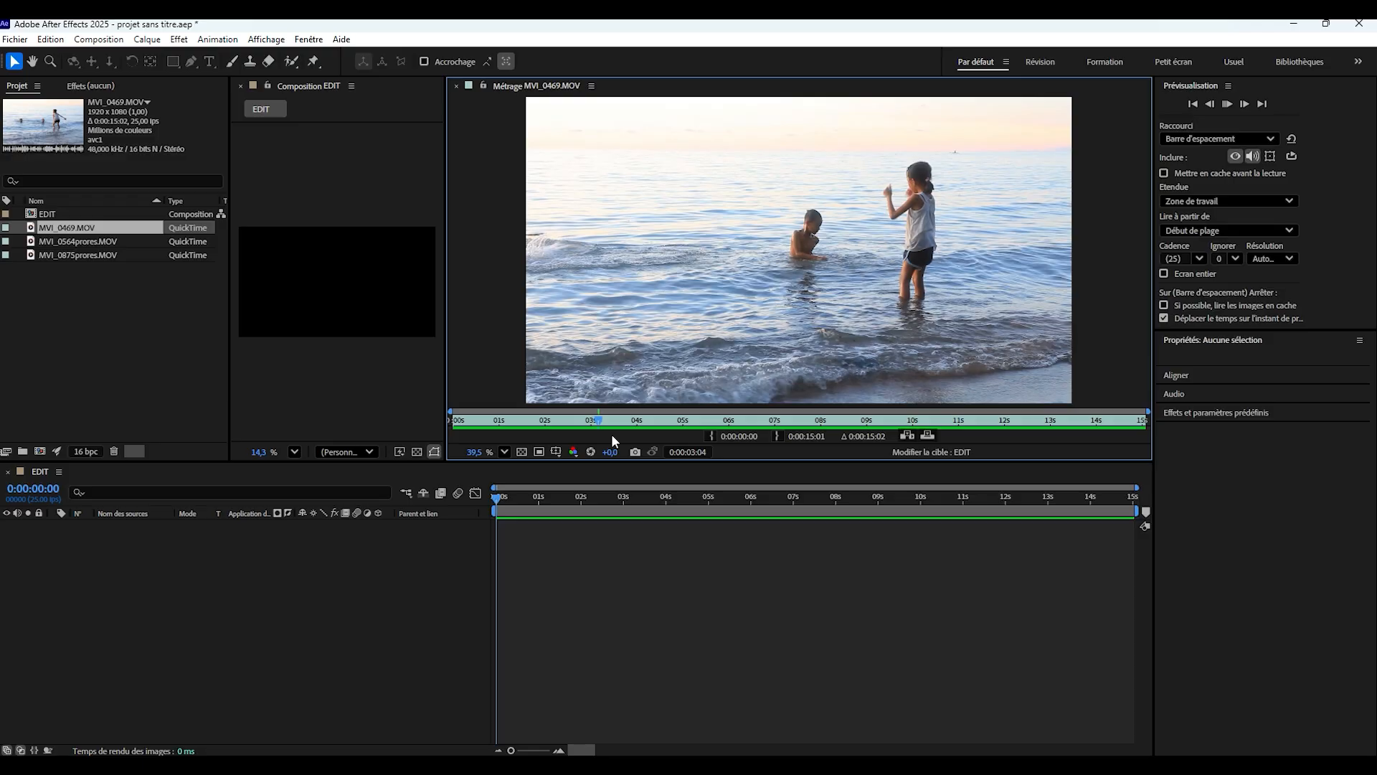
key("space")
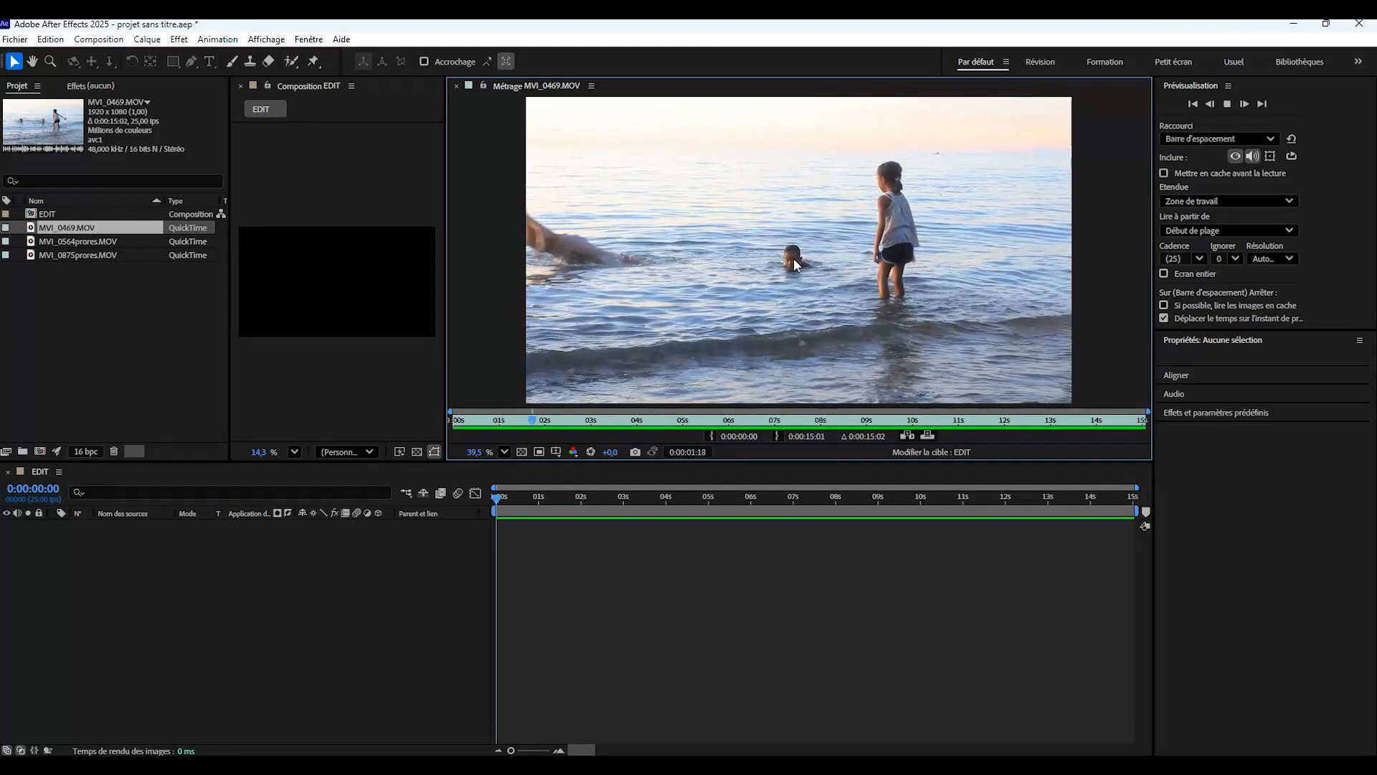
key("space")
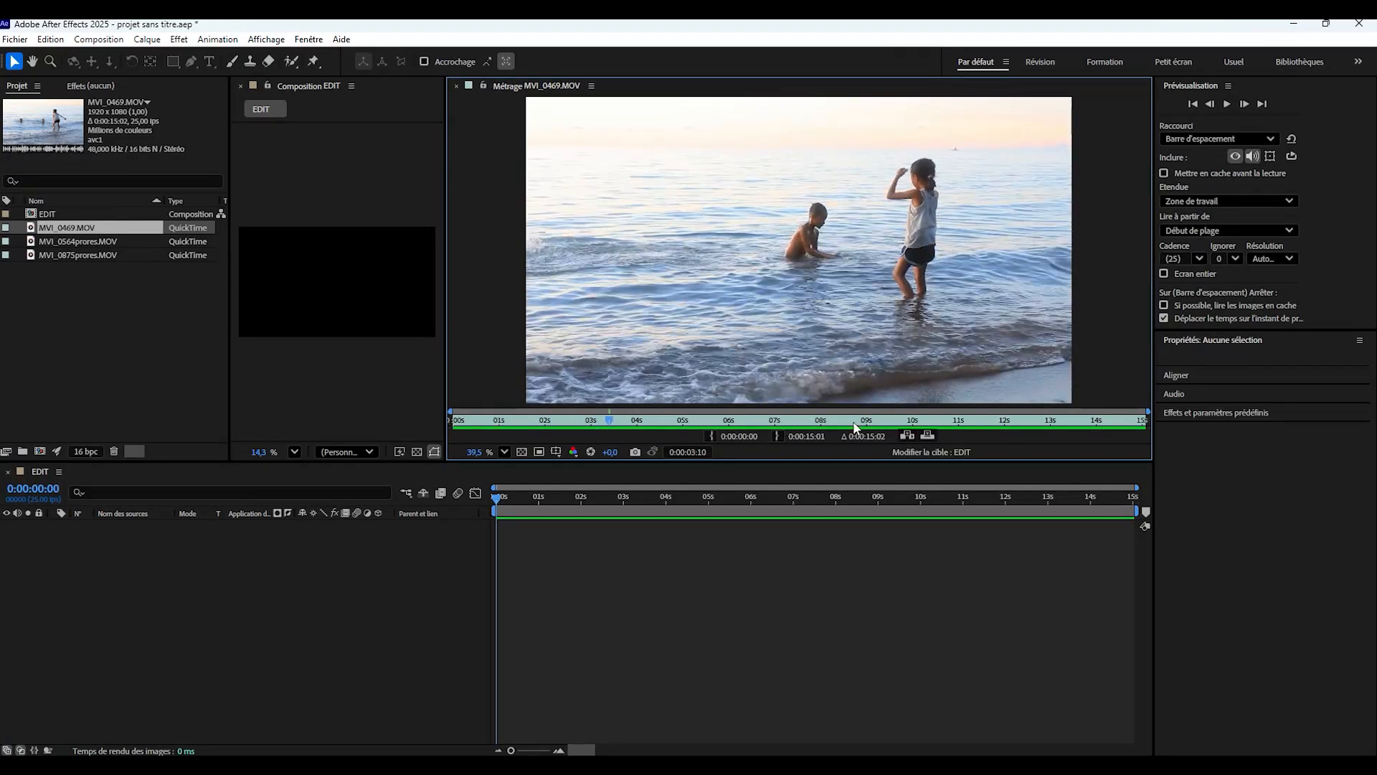
left_click(603, 429)
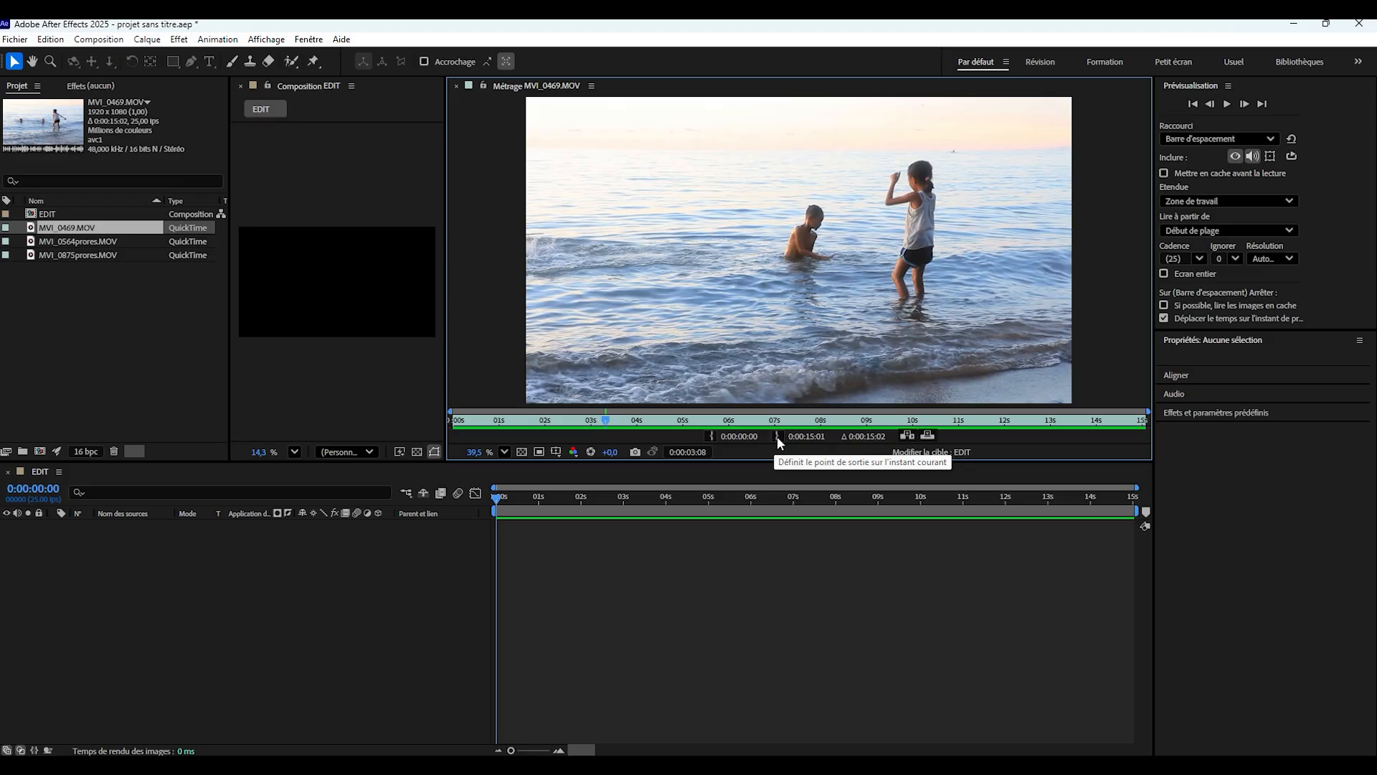
Set MVI_0469.MOV's in point to 0:00:02:05 and out point to 0:00:05:00, and insert the trimmed clip into the EDIT composition.
left_click_drag(607, 422, 555, 423)
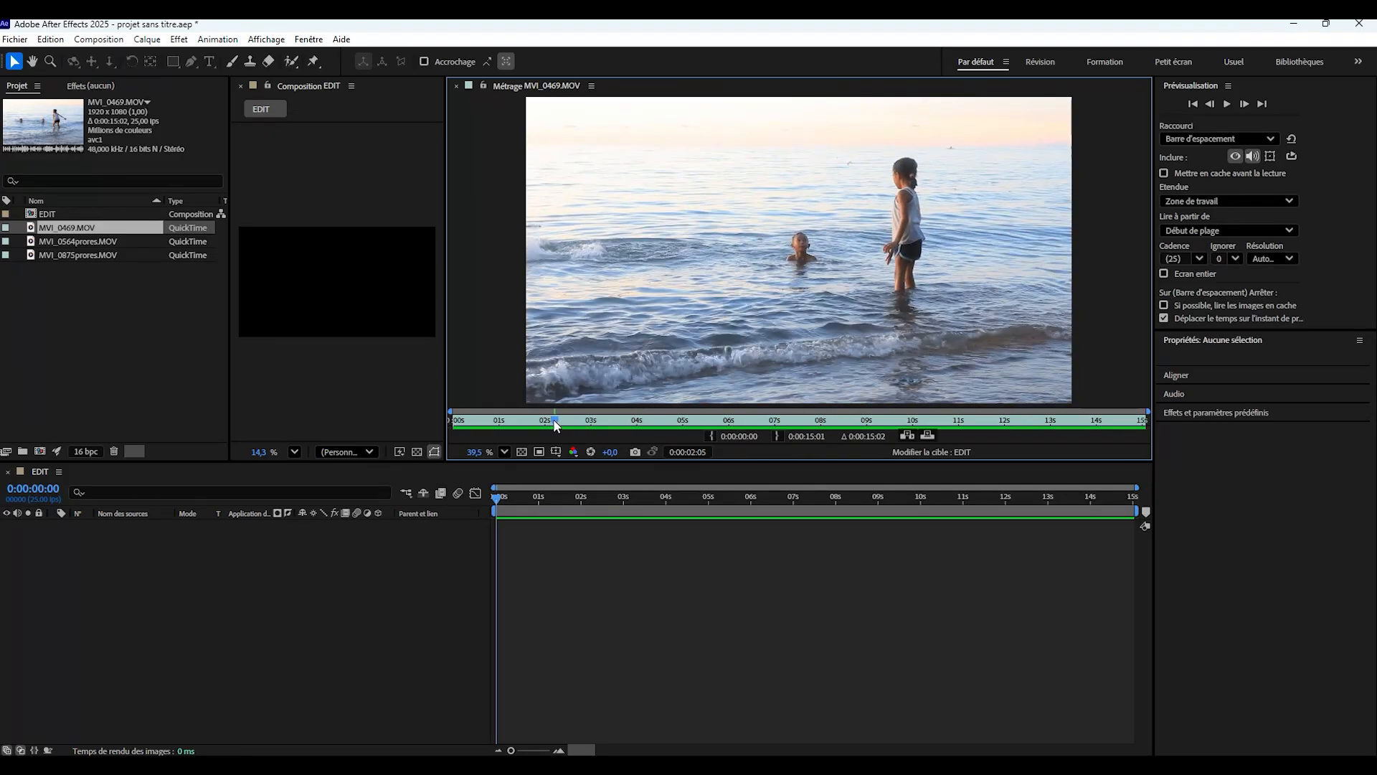
left_click(713, 434)
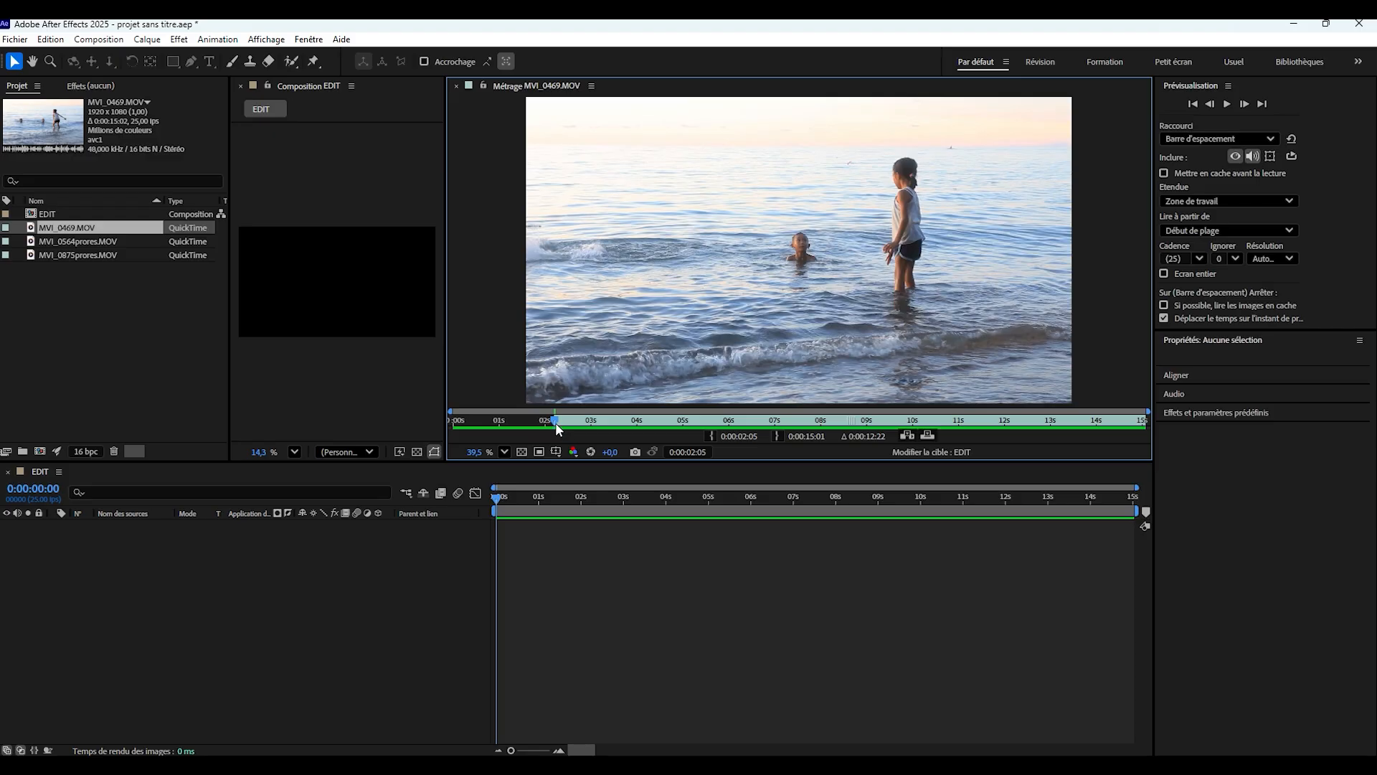
left_click_drag(555, 422, 685, 421)
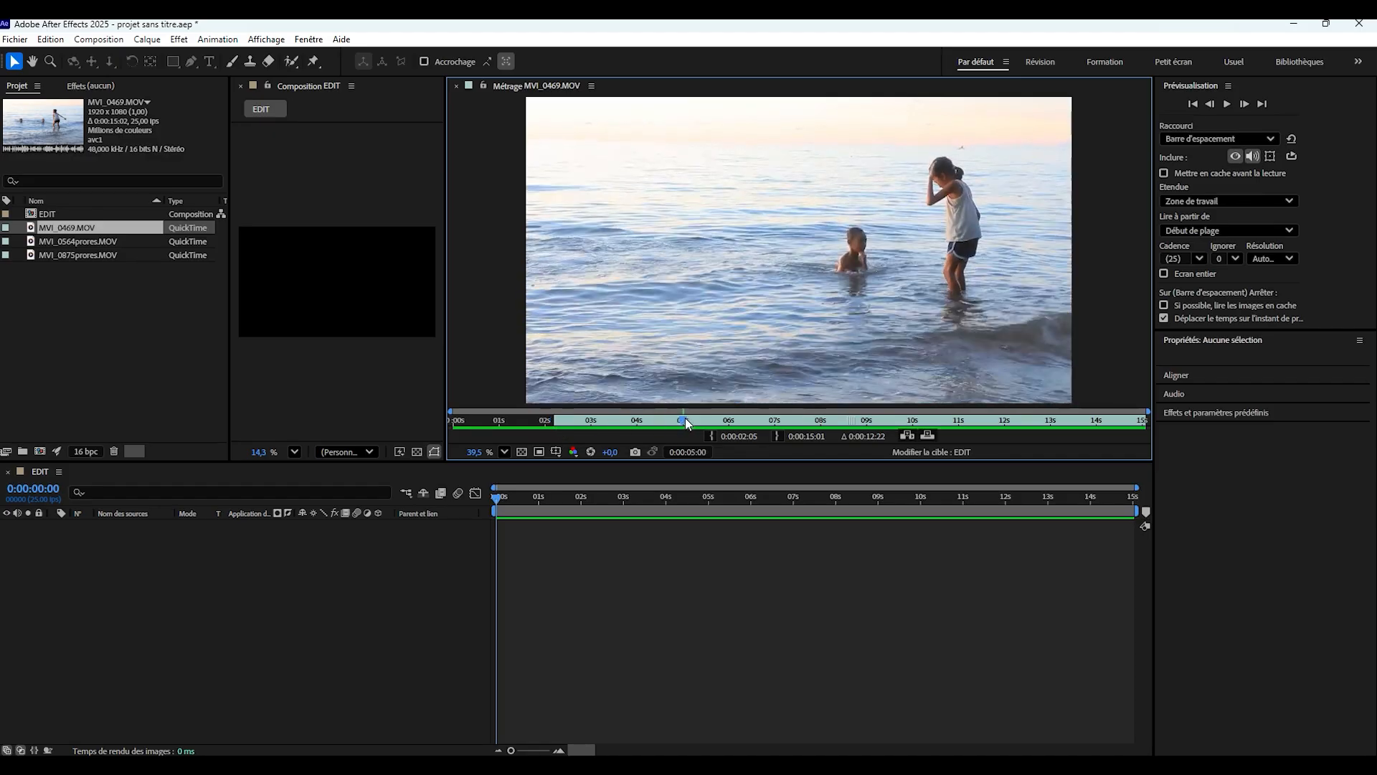
left_click(777, 436)
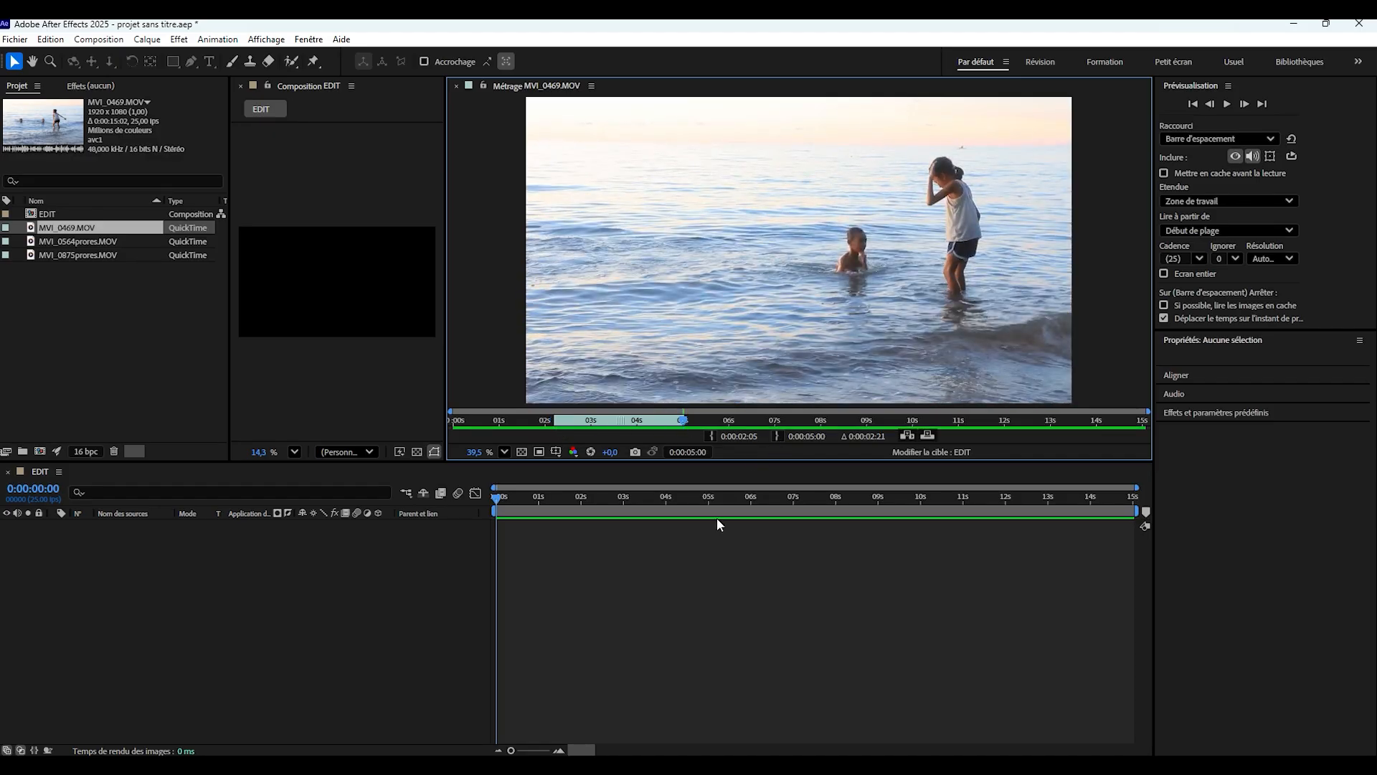
left_click(907, 433)
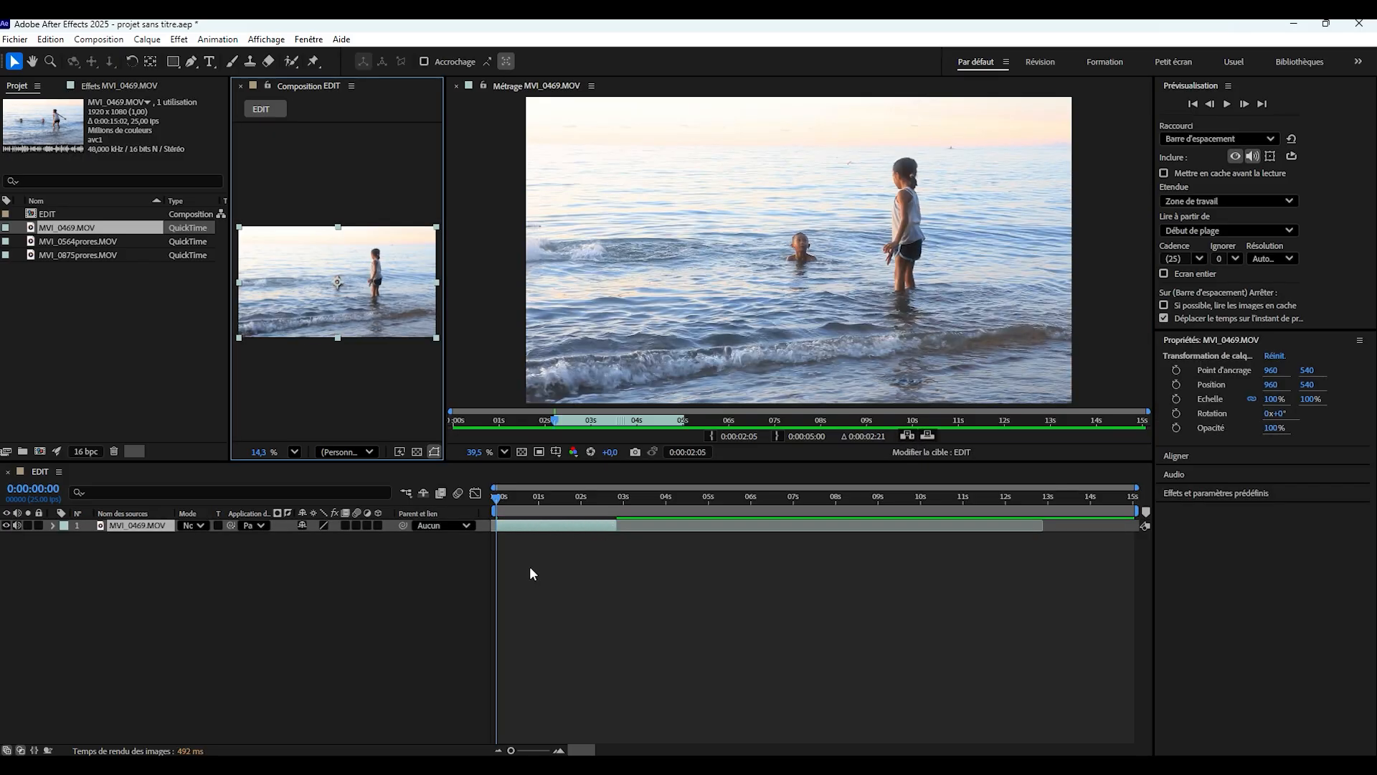
Enlarge the composition viewer, set its resolution to Intégrale and return the current time to 0:00:00:00.
left_click_drag(445, 378, 782, 381)
mouse_move(514, 496)
left_mouse_down()
mouse_move(558, 493)
mouse_move(521, 495)
left_mouse_up()
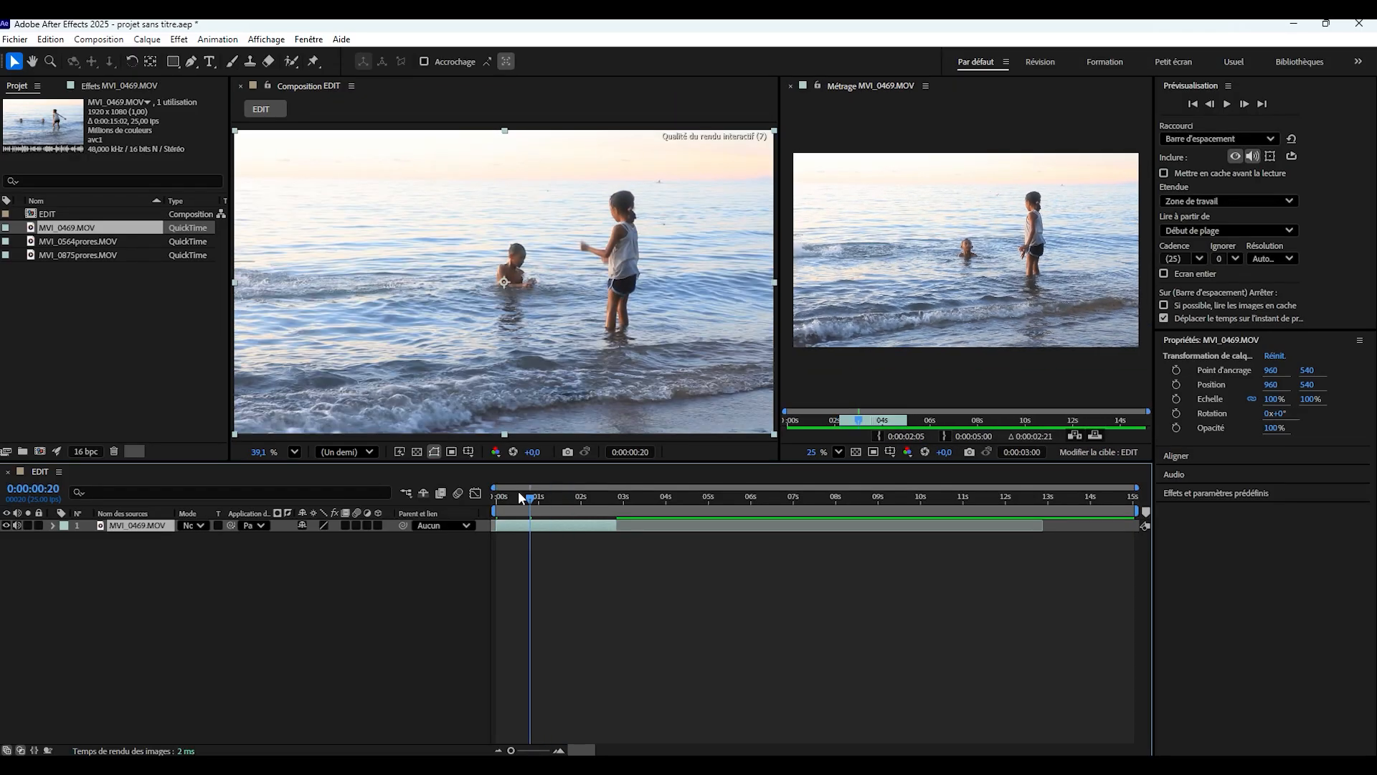
left_click(347, 451)
left_click(368, 498)
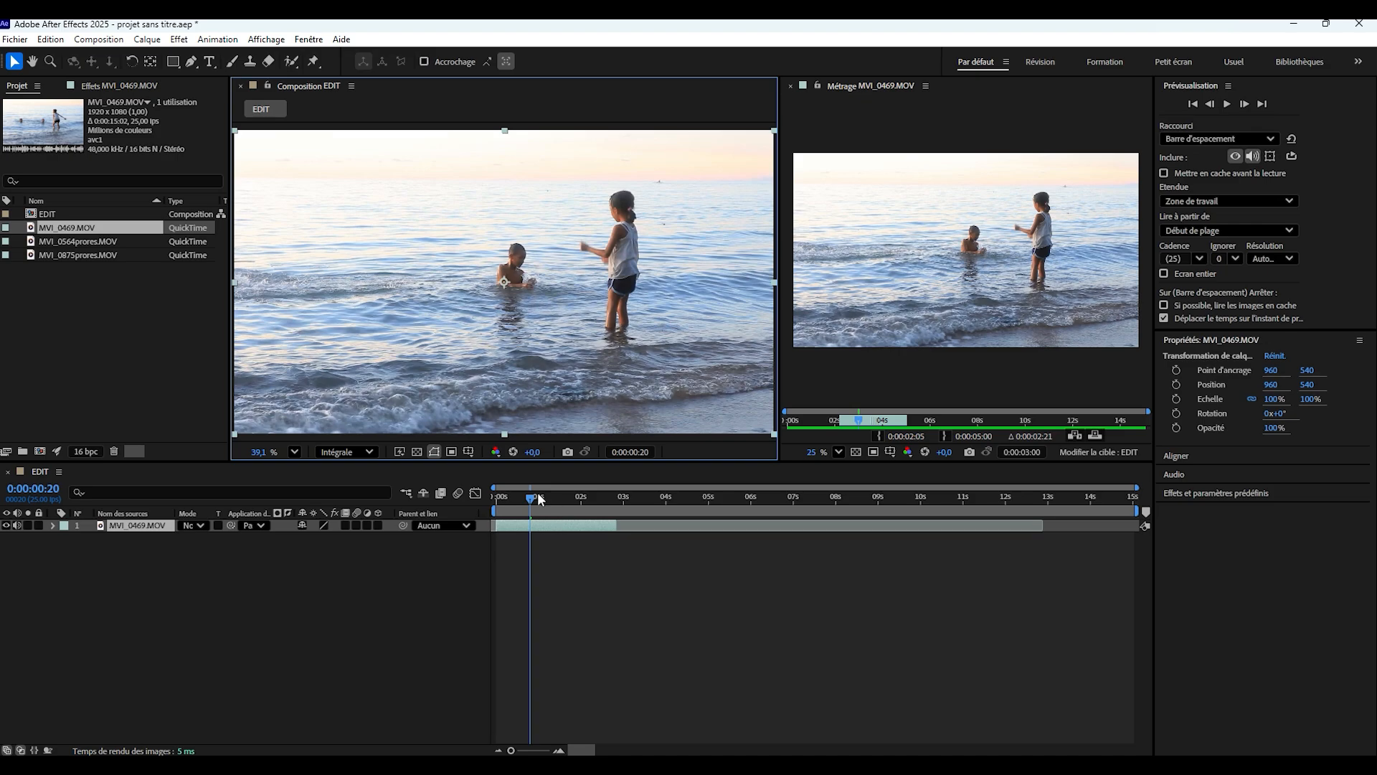
left_click_drag(540, 499, 496, 500)
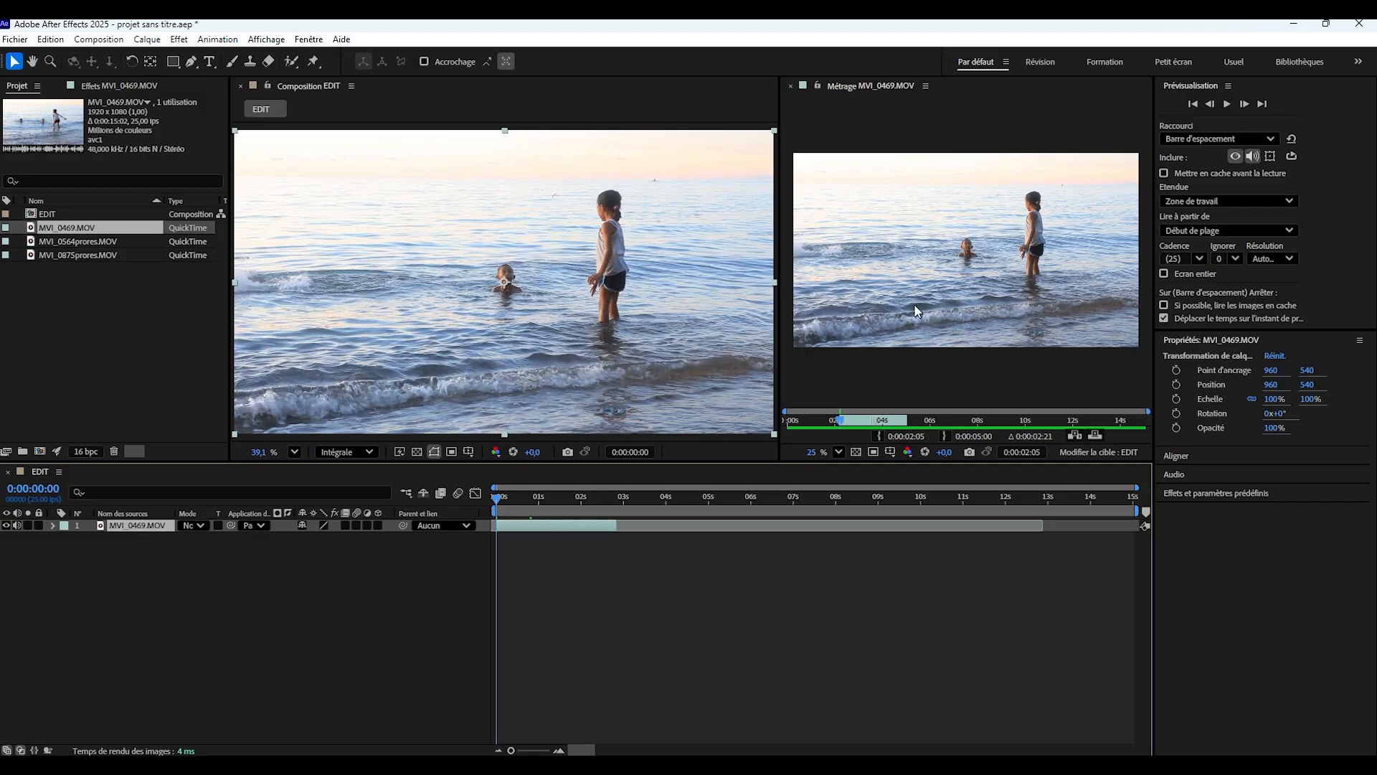
left_click_drag(779, 334, 587, 351)
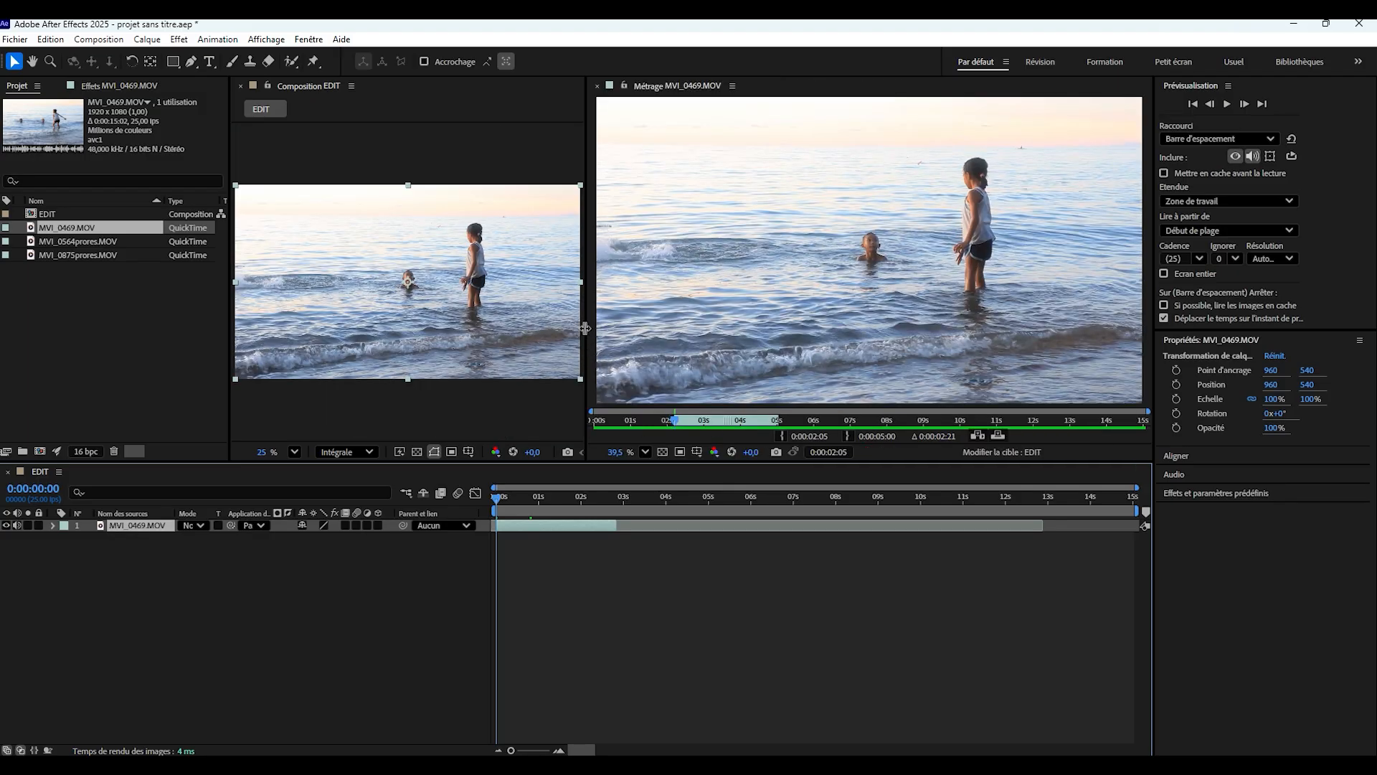
left_click_drag(588, 332, 799, 314)
Add MVI_0564prores.MOV above MVI_0469.MOV in the EDIT timeline and scale it to 188.1% to fill the frame.
left_click(70, 245)
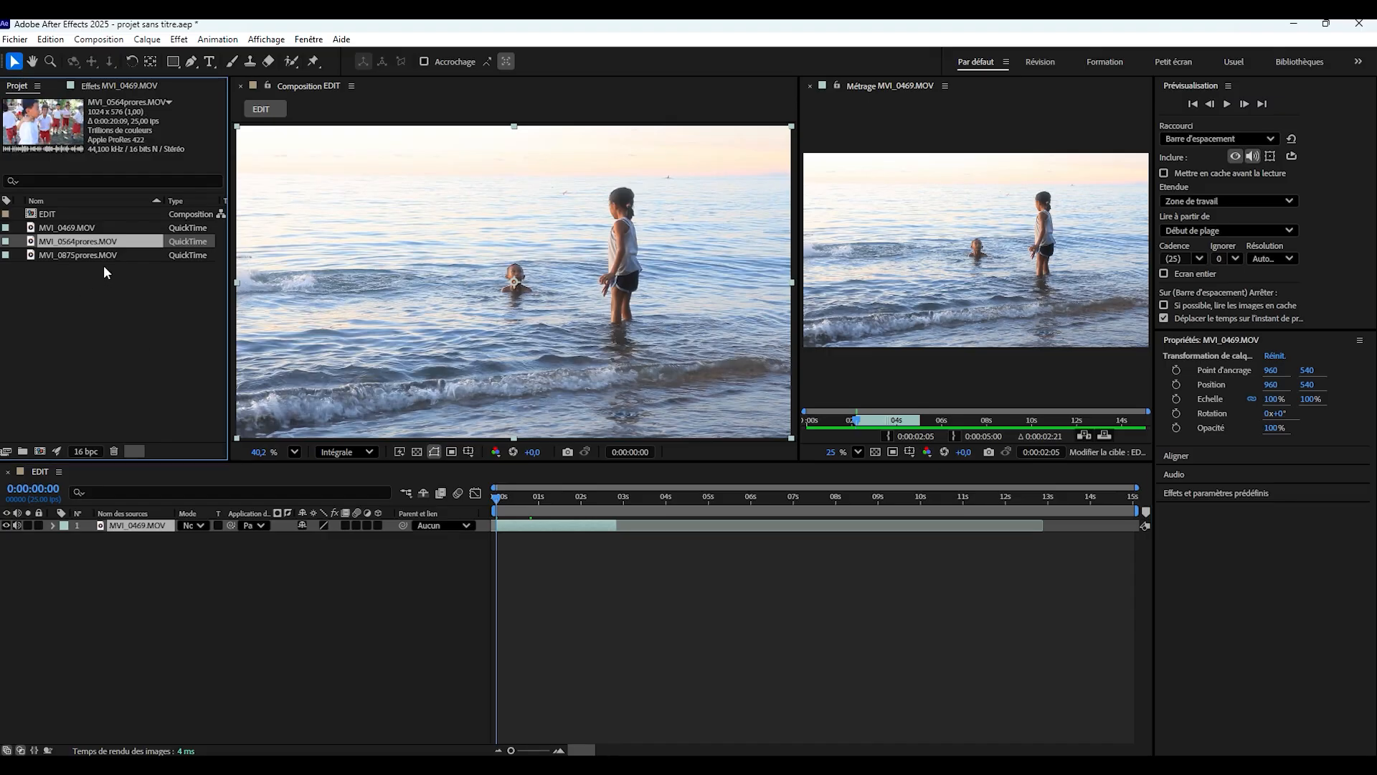
left_click_drag(90, 248, 101, 519)
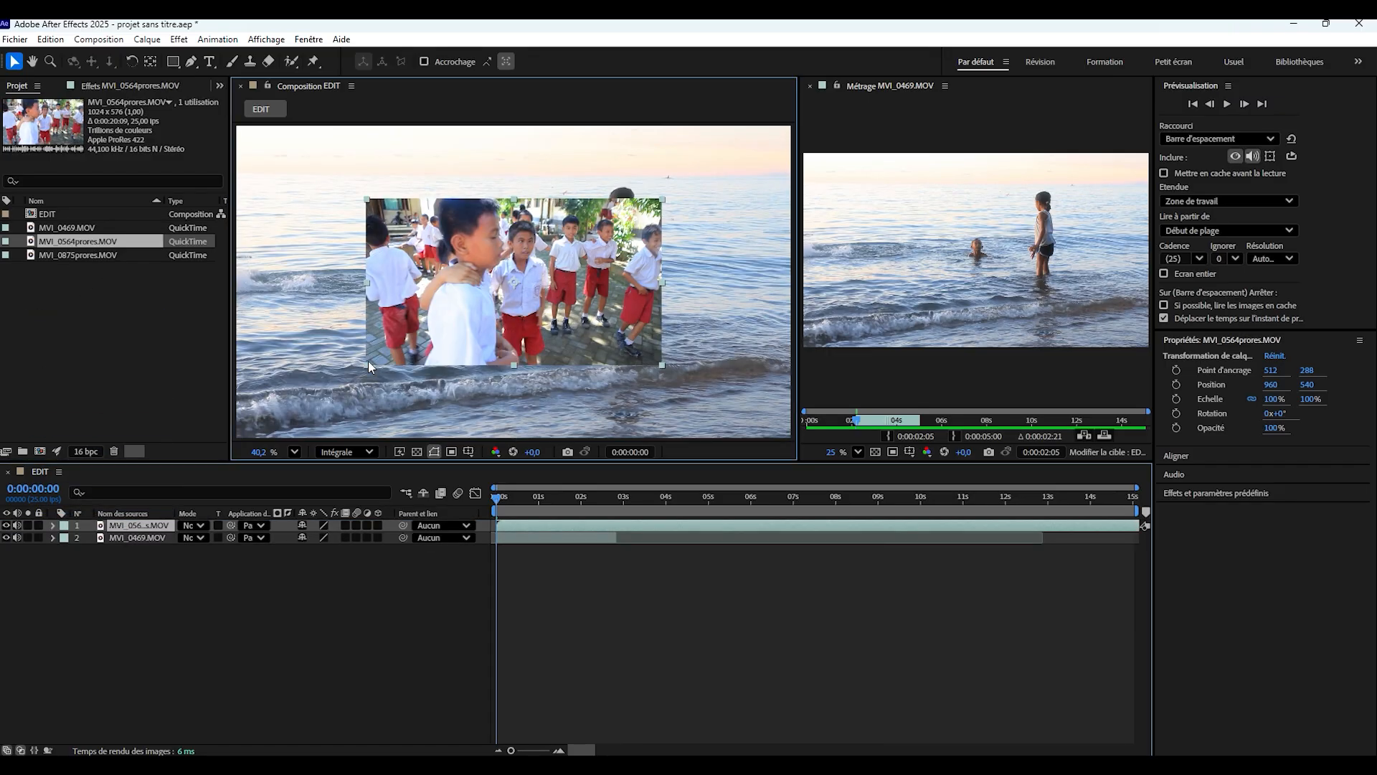
left_click_drag(368, 360, 264, 434)
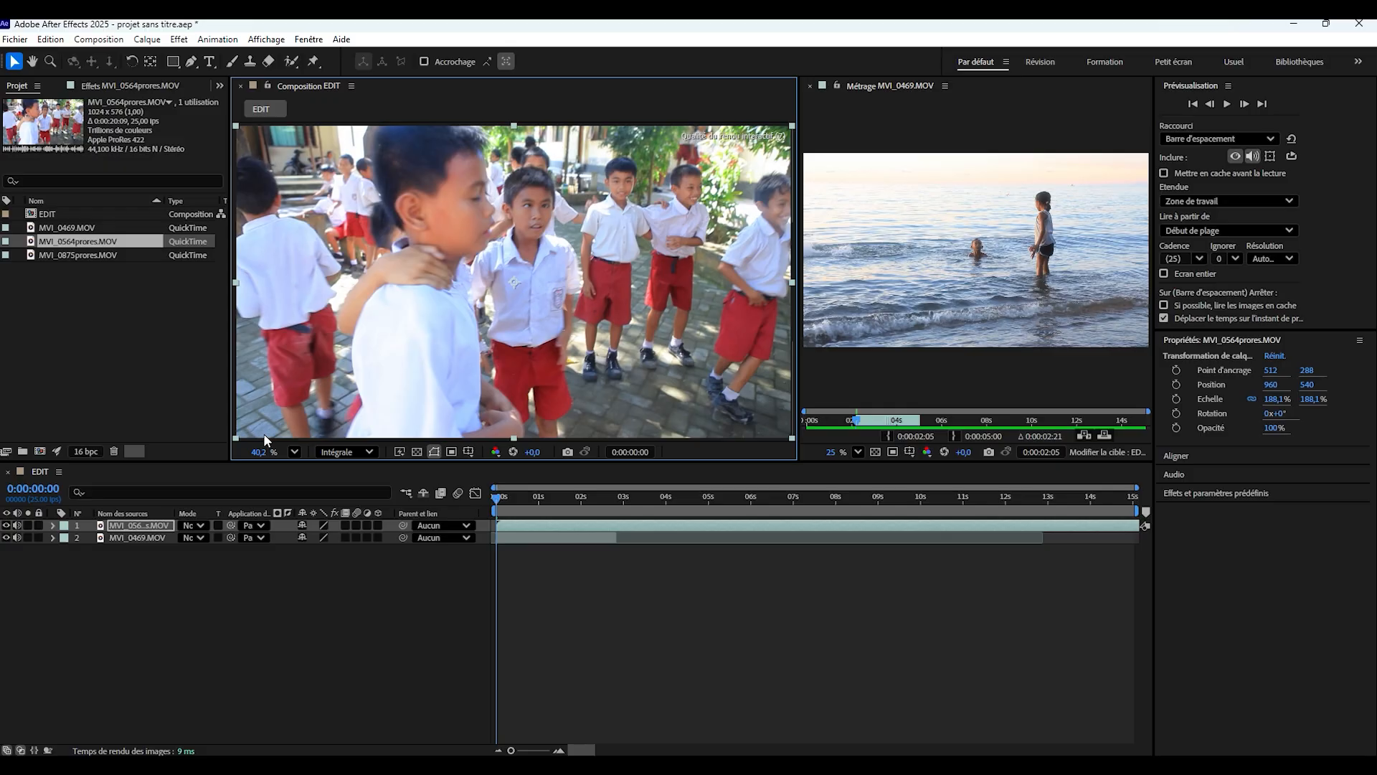
Split the MVI_0564prores.MOV layer at 0:00:01:19.
left_click_drag(497, 502, 571, 497)
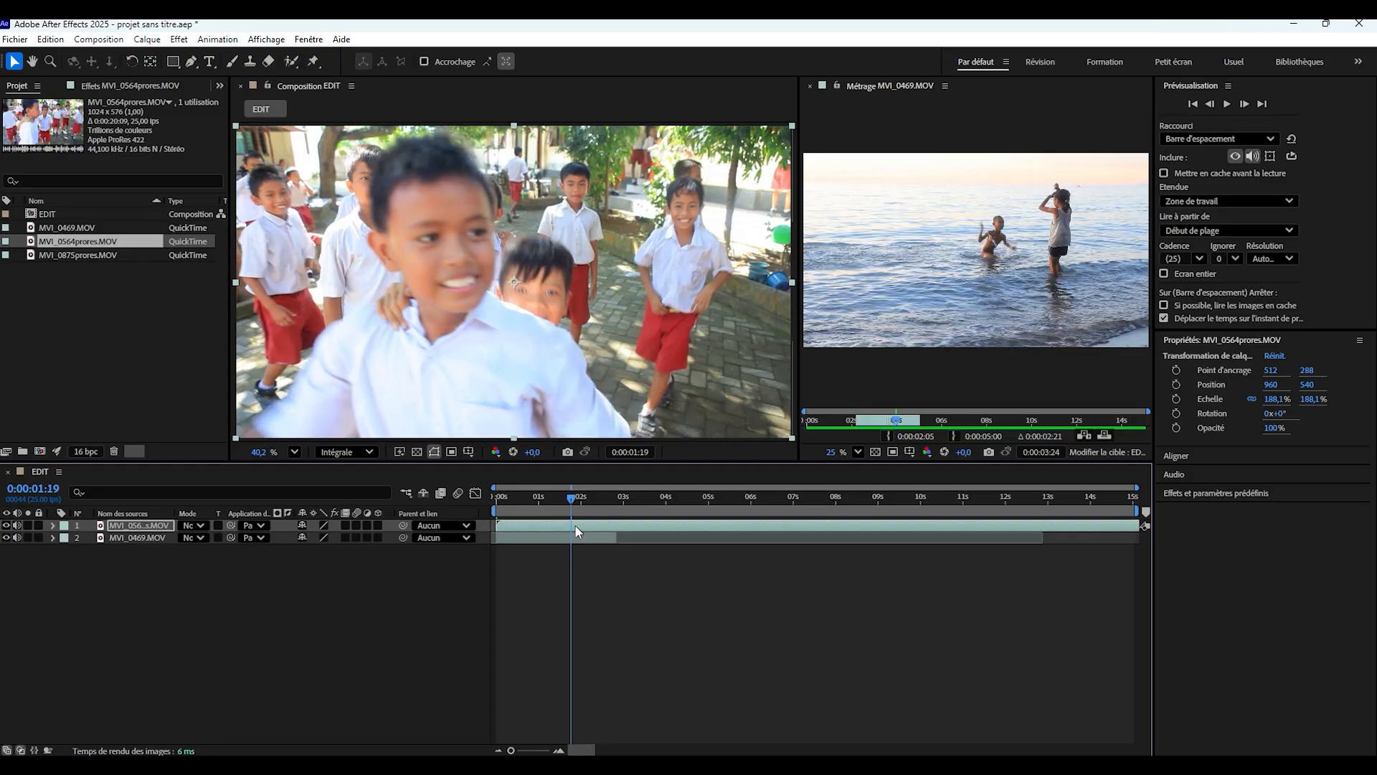
left_click(576, 526)
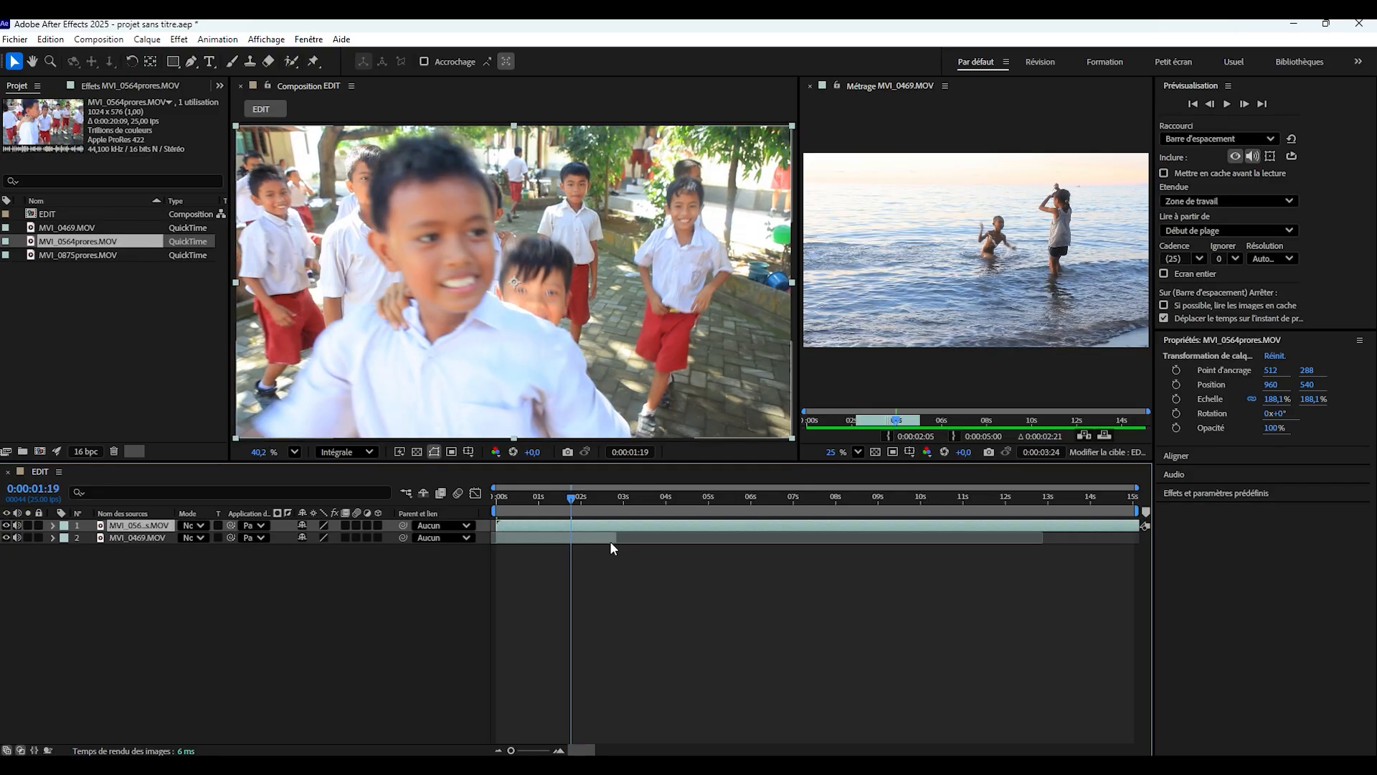
left_click(56, 42)
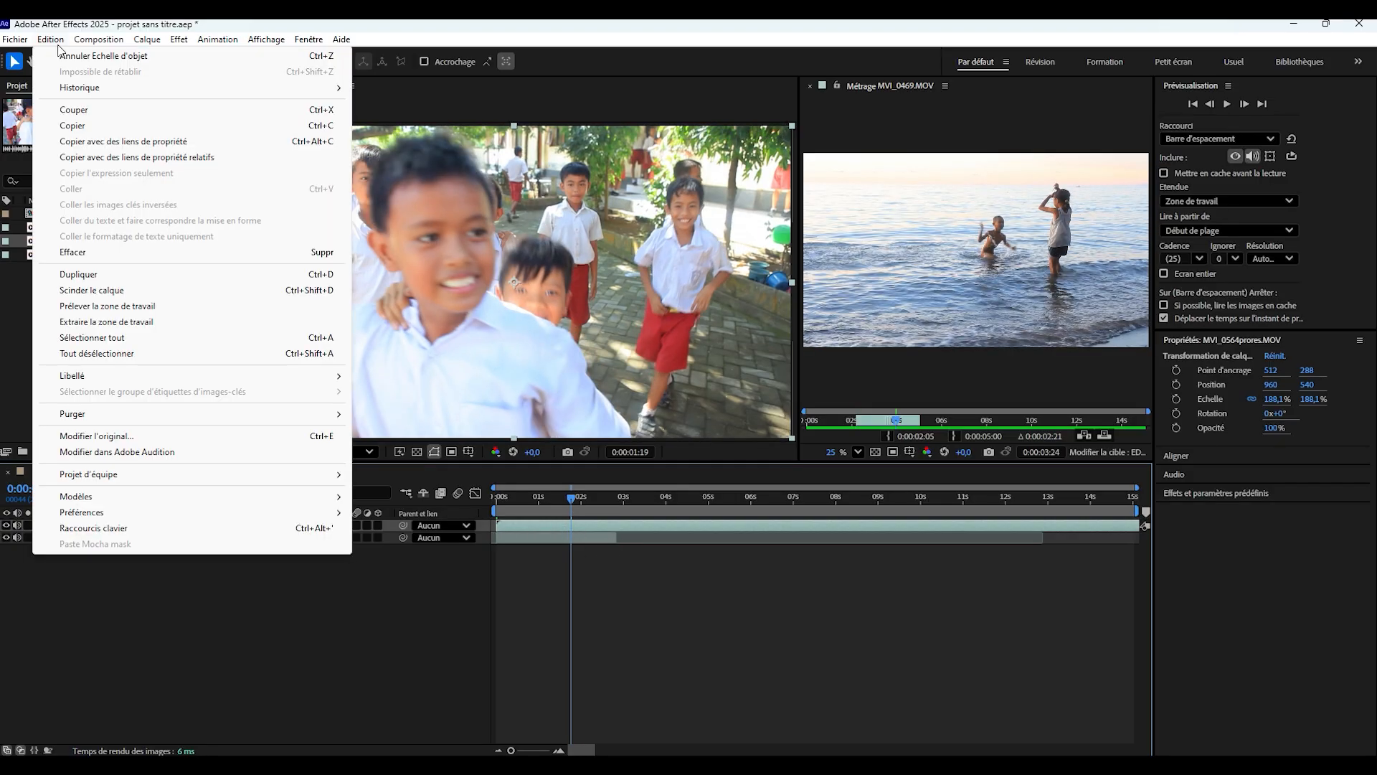
left_click(125, 293)
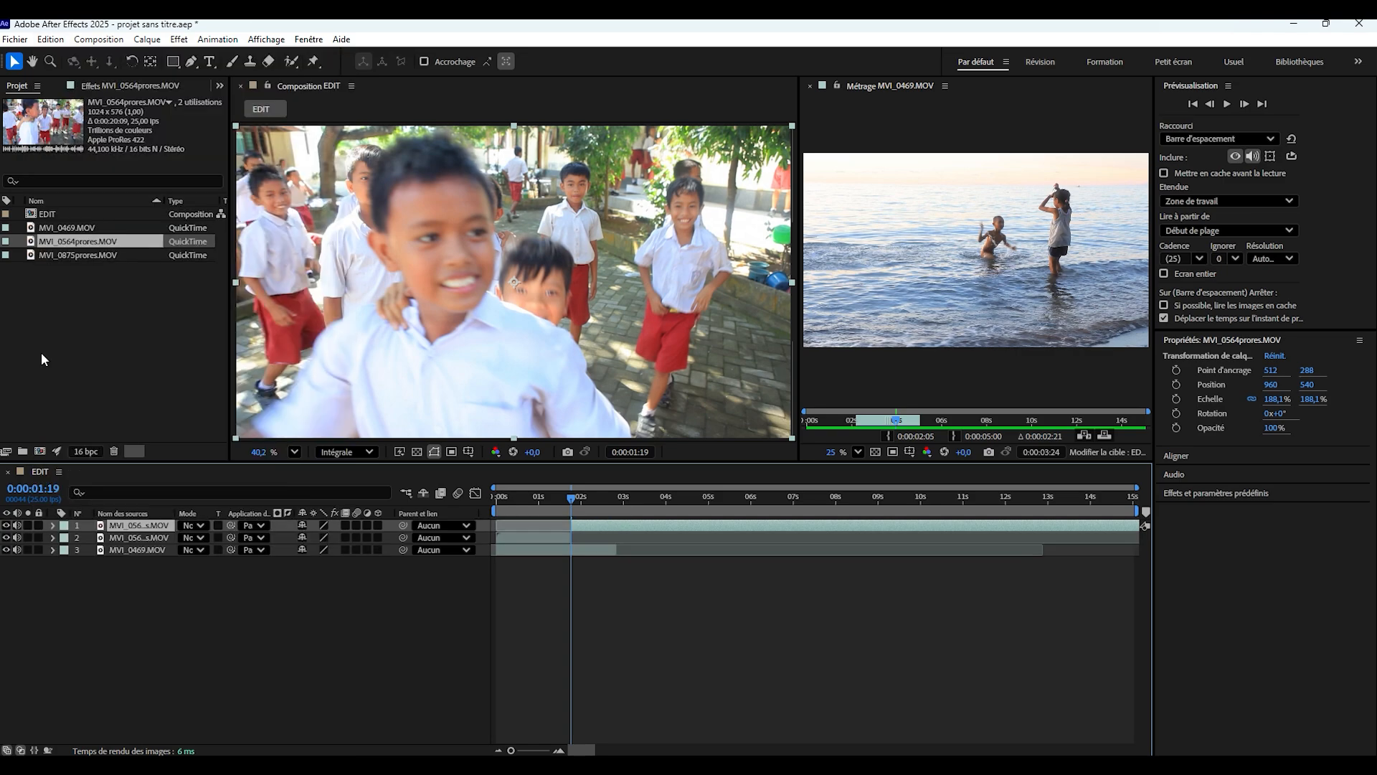
Widen the timeline's source name column and delete the MVI_0564prores.MOV segment before the split.
left_click(544, 540)
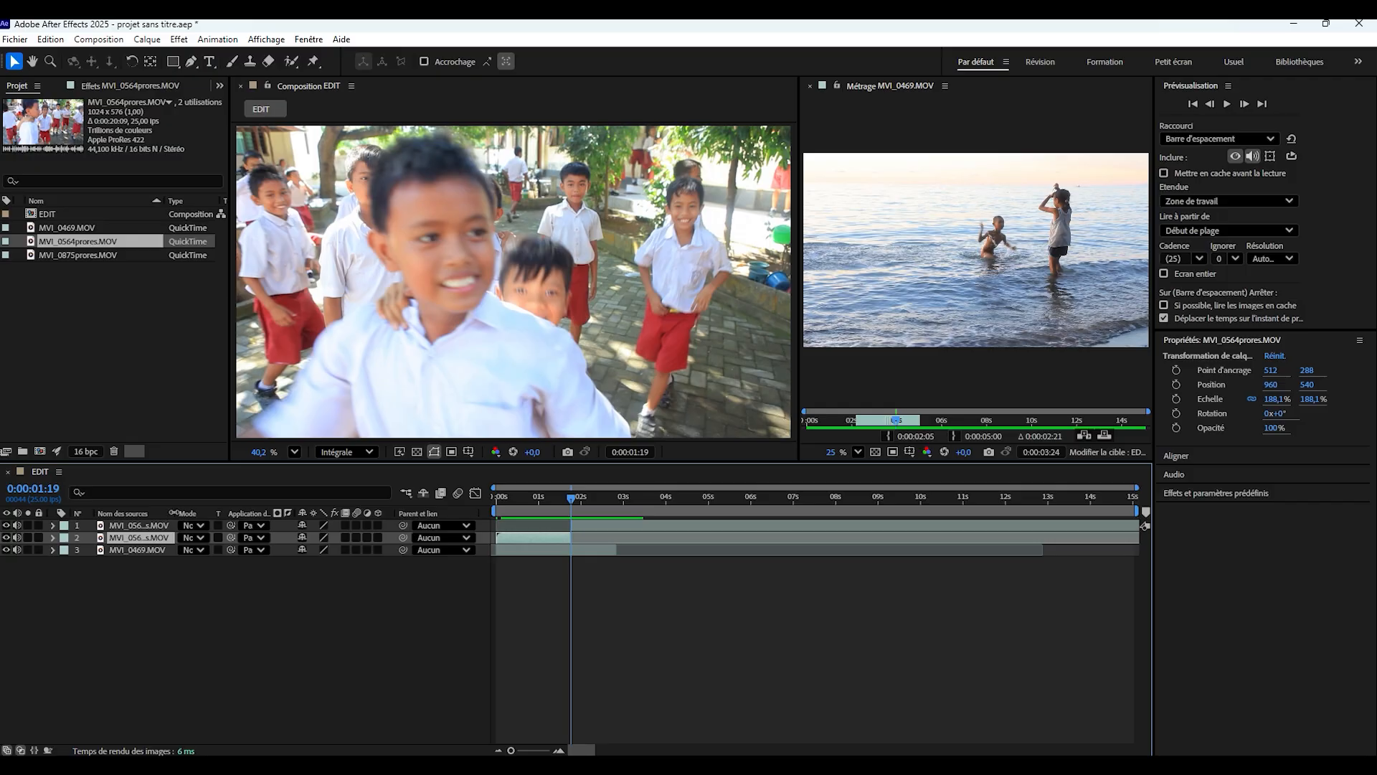
left_click_drag(176, 512, 261, 513)
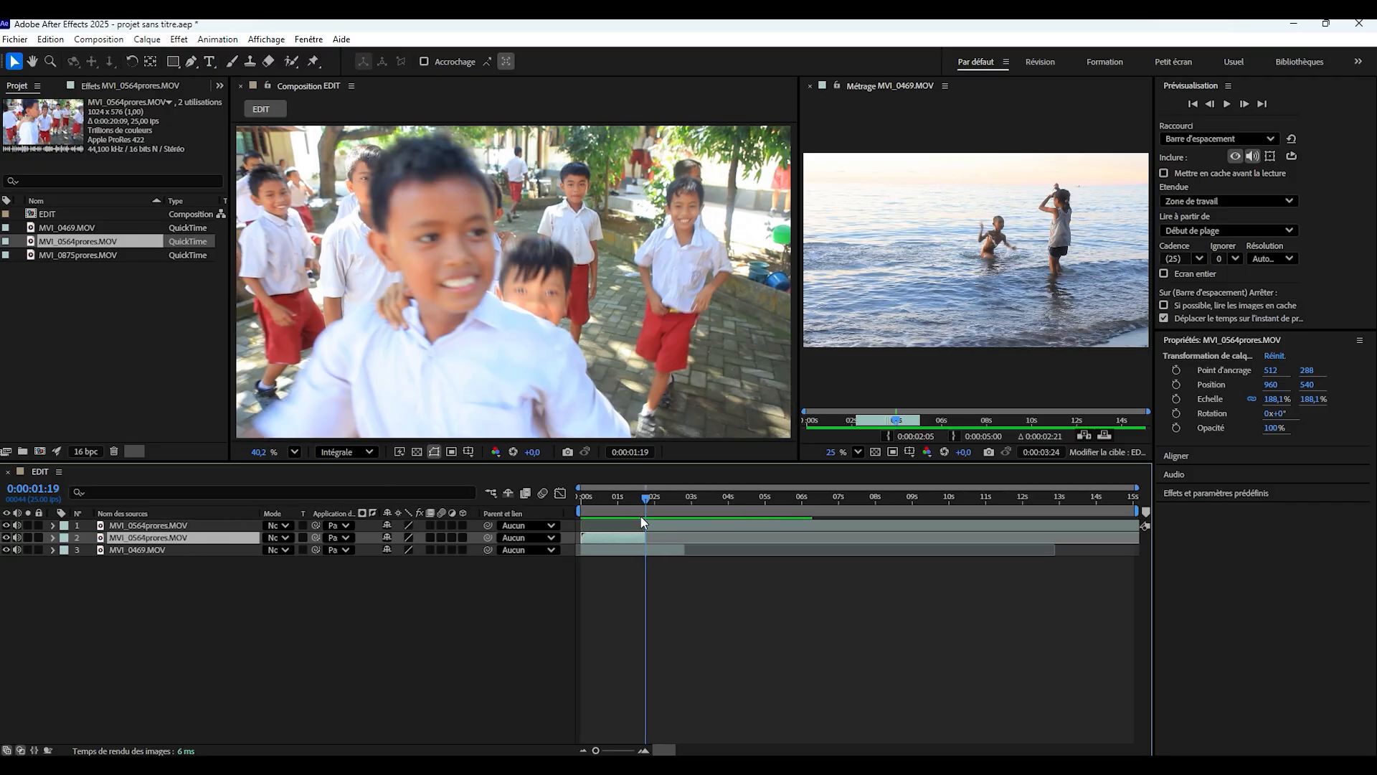
mouse_move(647, 497)
left_mouse_down()
mouse_move(665, 498)
mouse_move(652, 506)
left_mouse_up()
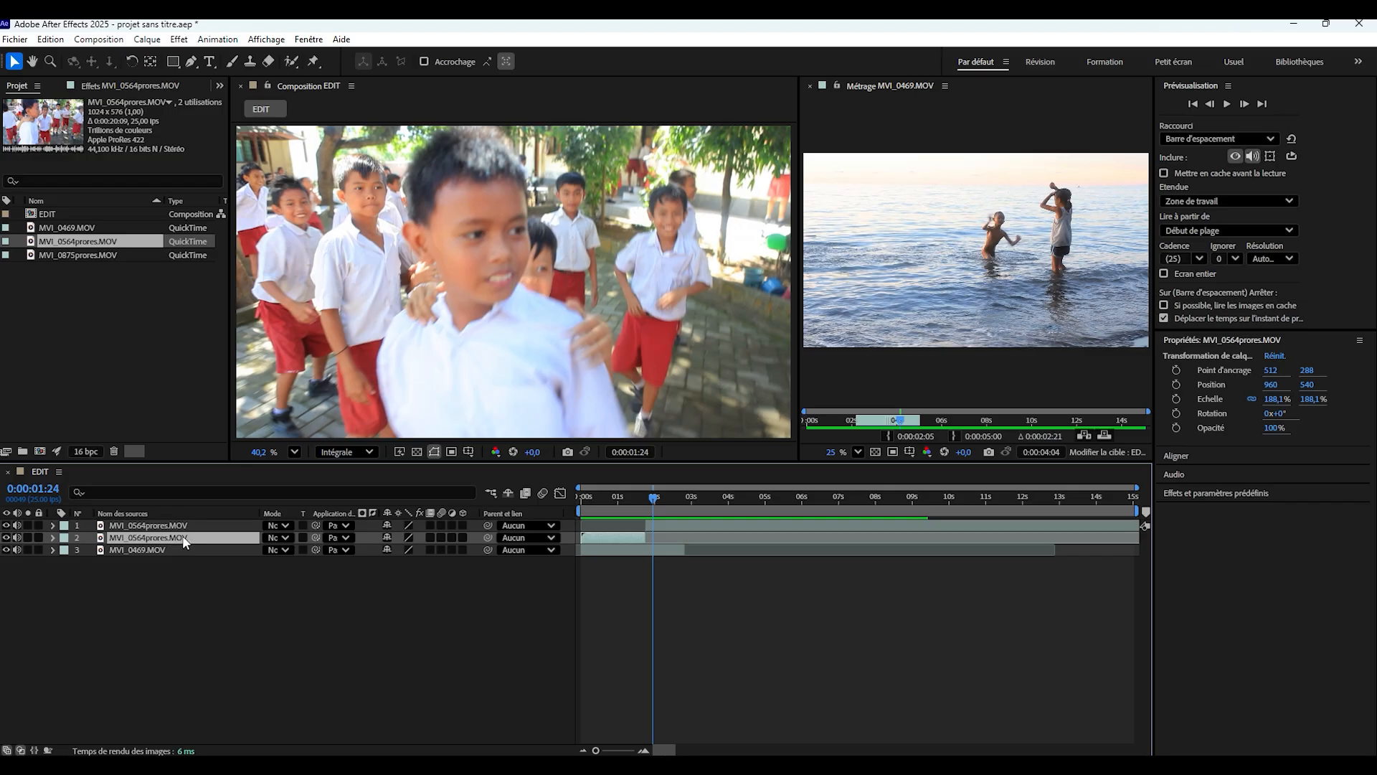
key("Delete")
Shift the remaining MVI_0564prores.MOV segment to start at 0:00:02:20, where the MVI_0469.MOV clip ends.
left_click_drag(654, 497, 704, 523)
left_click(672, 498)
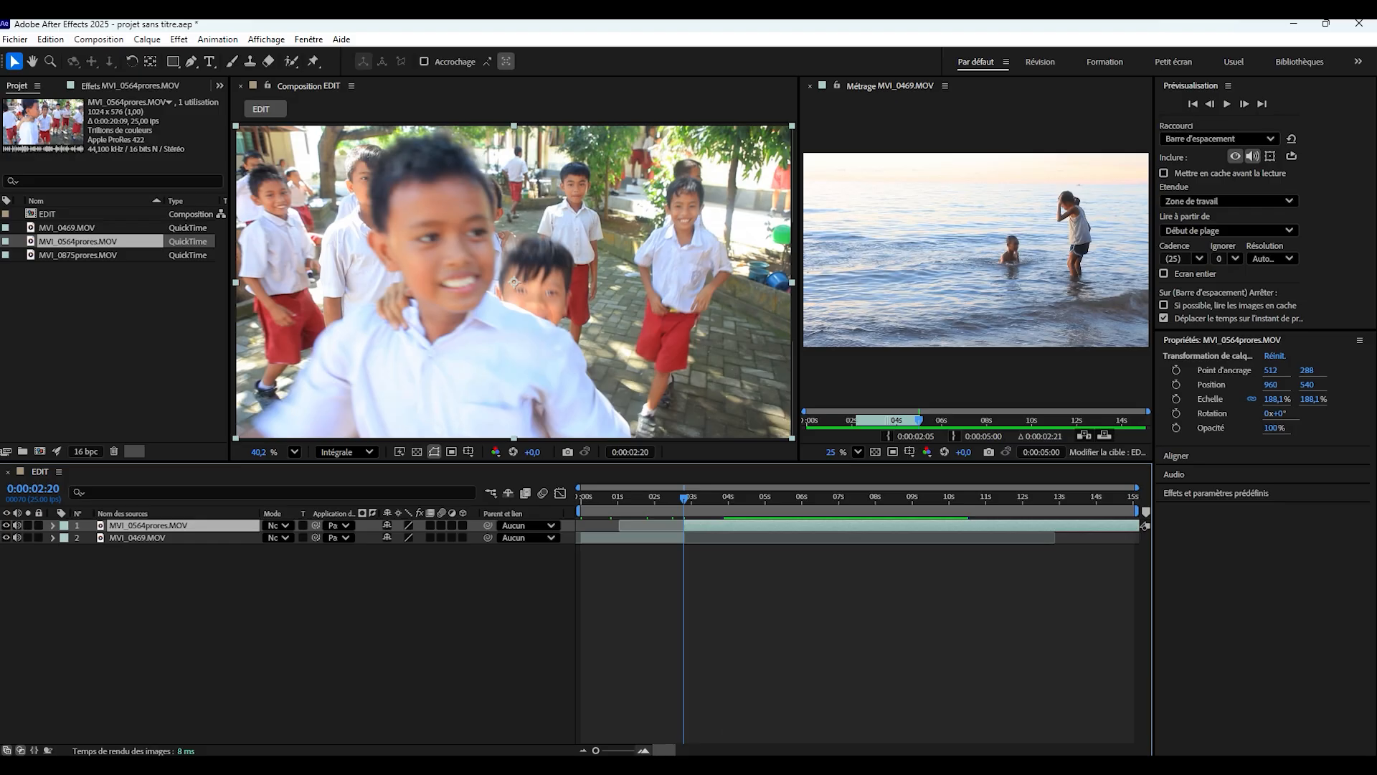
left_click(644, 750)
left_click(644, 750)
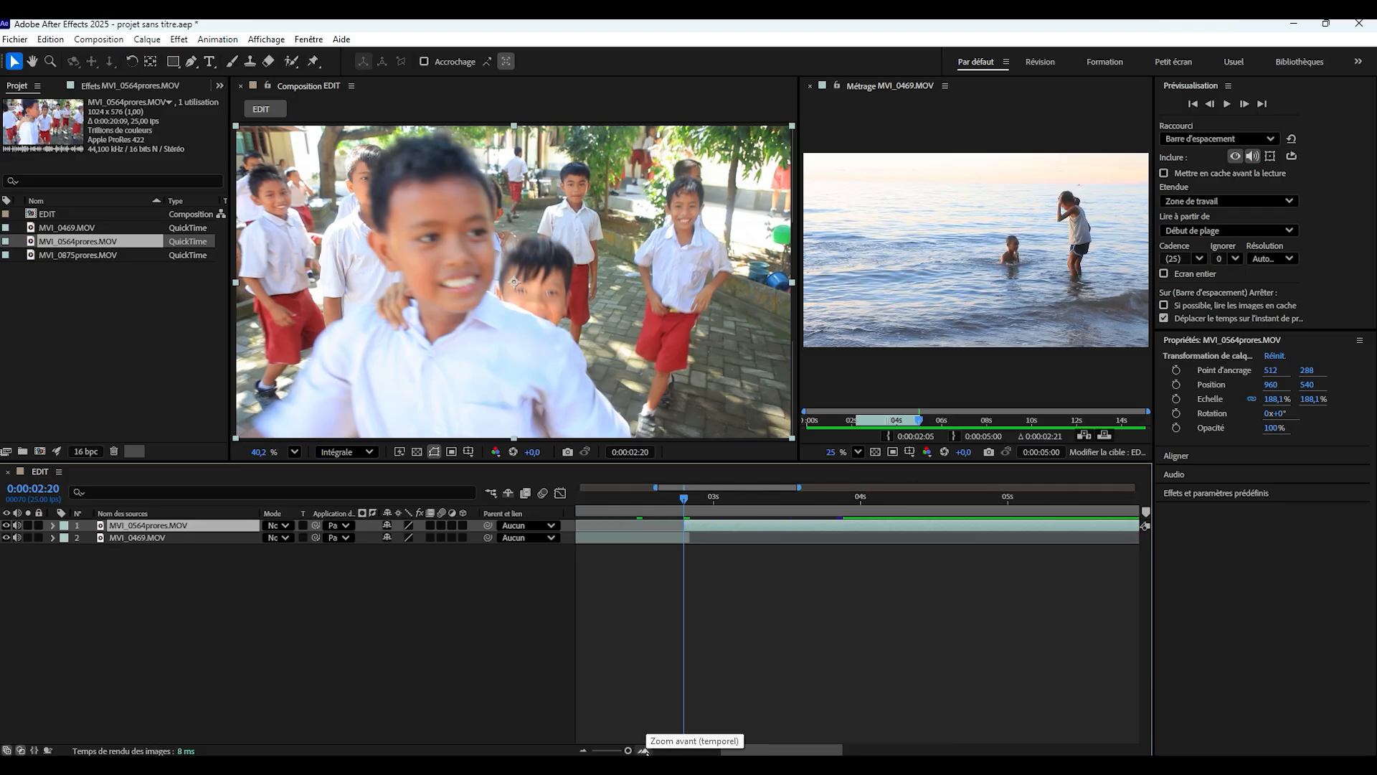
left_click_drag(629, 751, 623, 750)
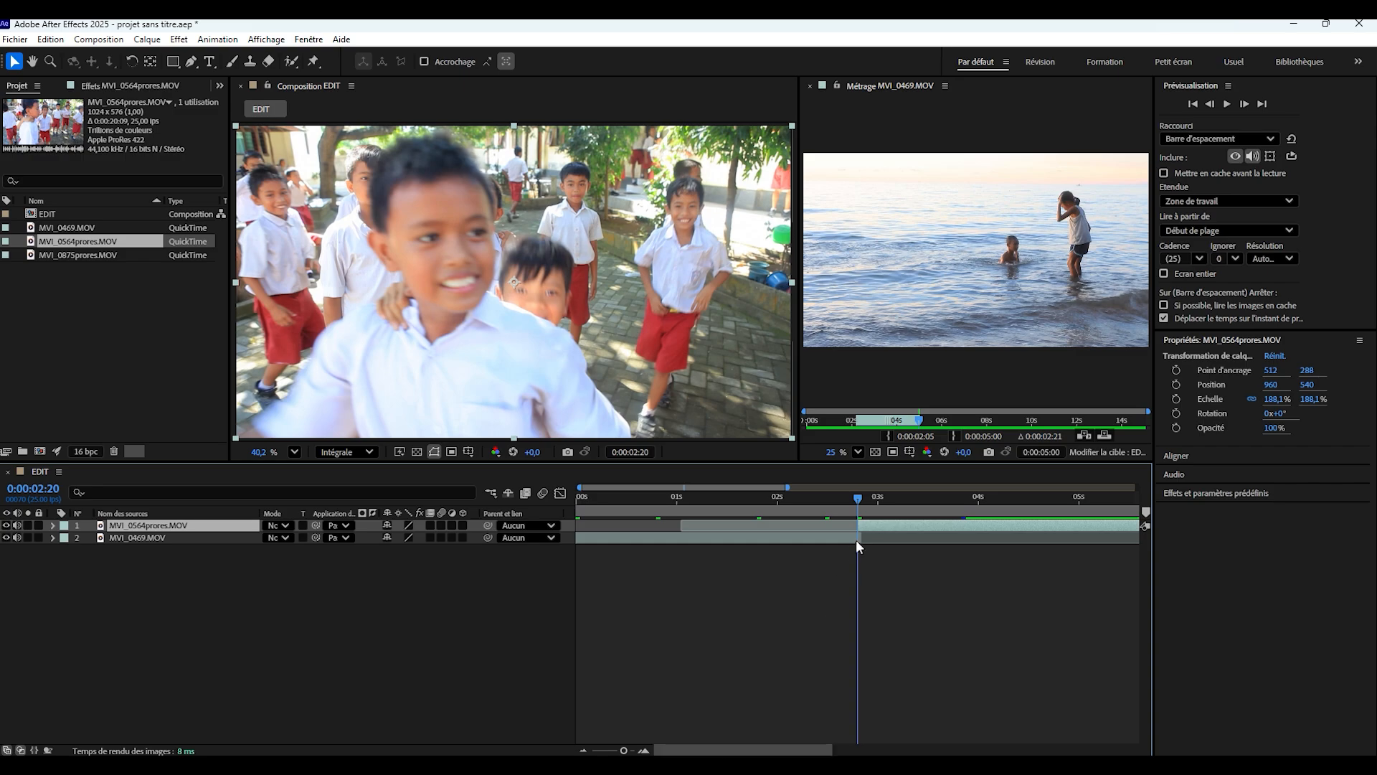
left_click_drag(874, 529, 990, 488)
Split the MVI_0564prores.MOV layer again at 0:00:04:23.
left_click_drag(729, 497, 829, 500)
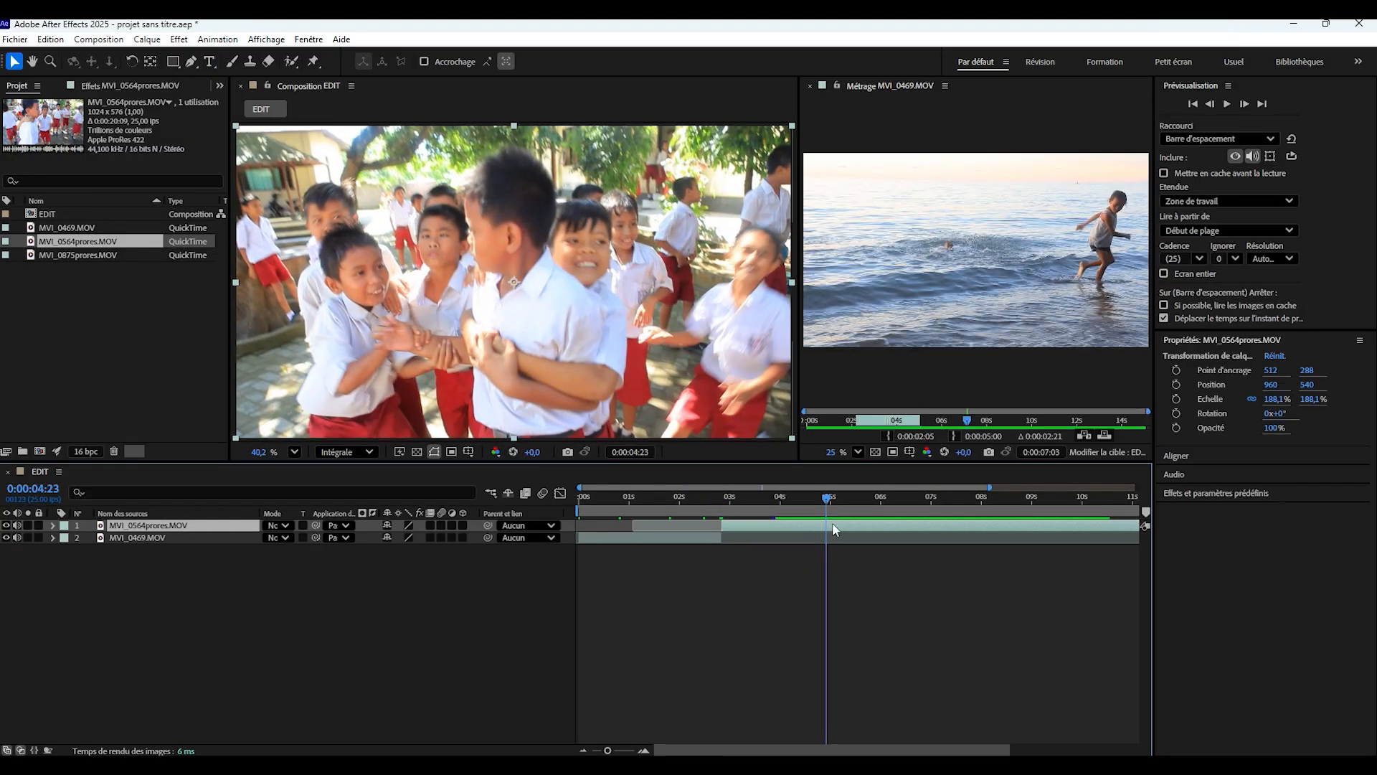
left_click(51, 39)
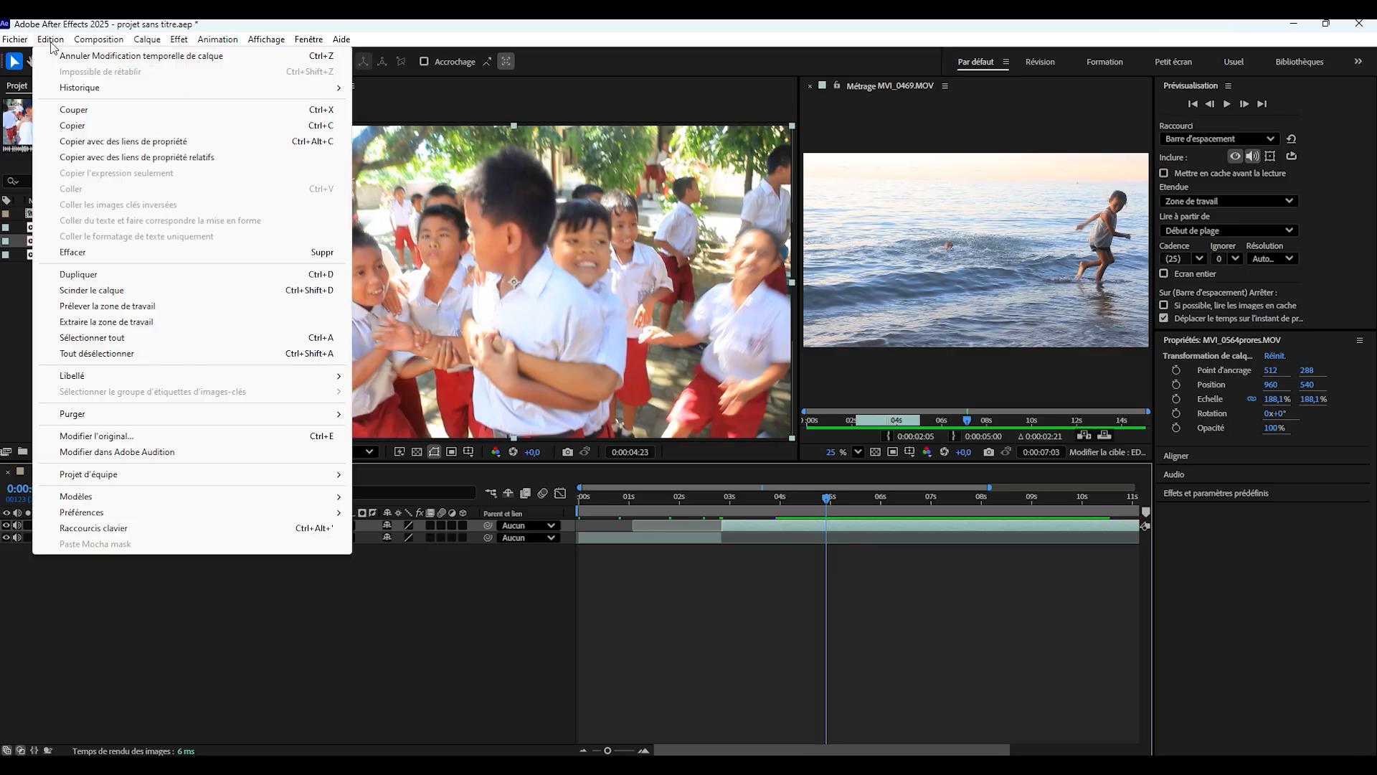
left_click(54, 290)
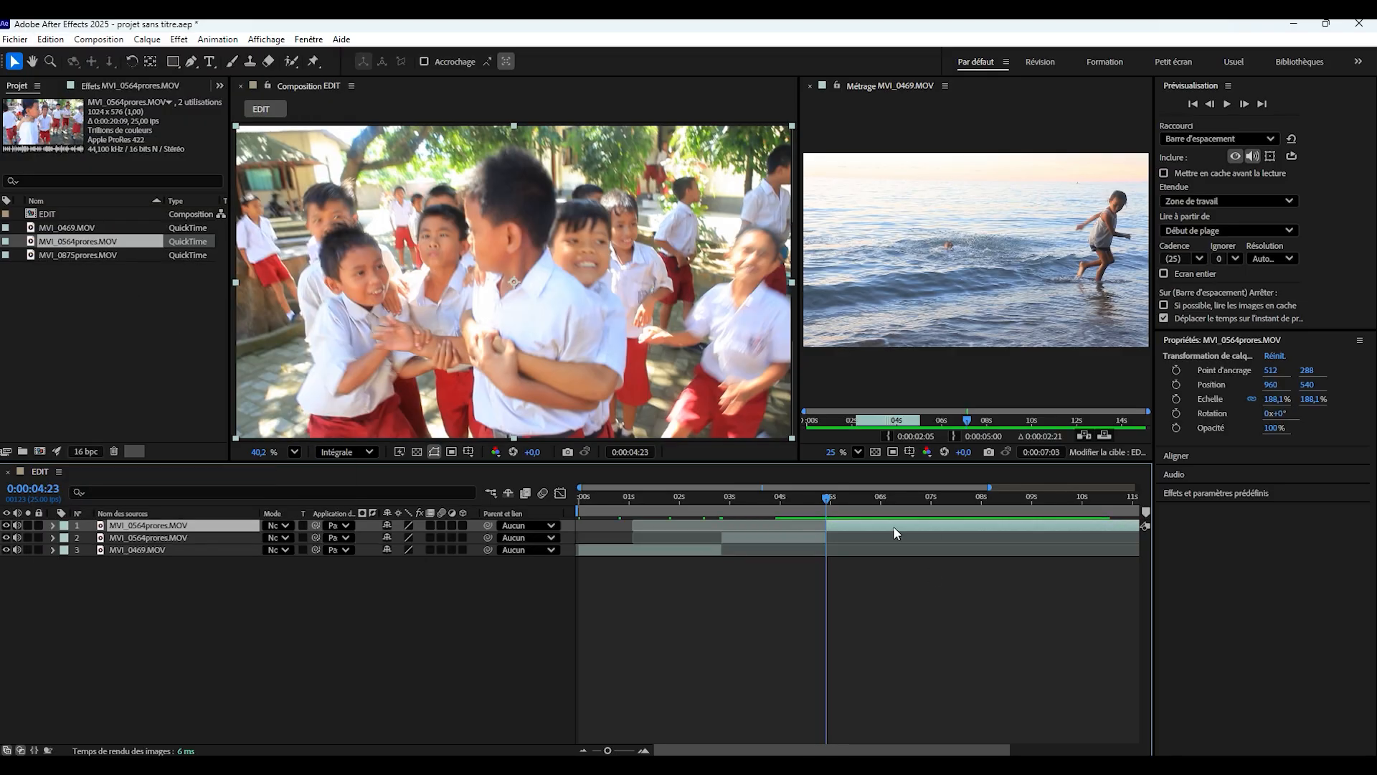
Delete the MVI_0564prores.MOV segment that follows the split at 0:00:04:23.
key("Delete")
left_click_drag(826, 501, 673, 491)
Open MVI_0875prores.MOV as footage and set its in point to 0:00:09:22 and its out point to 0:00:14:21.
left_click(88, 317)
left_click(70, 254)
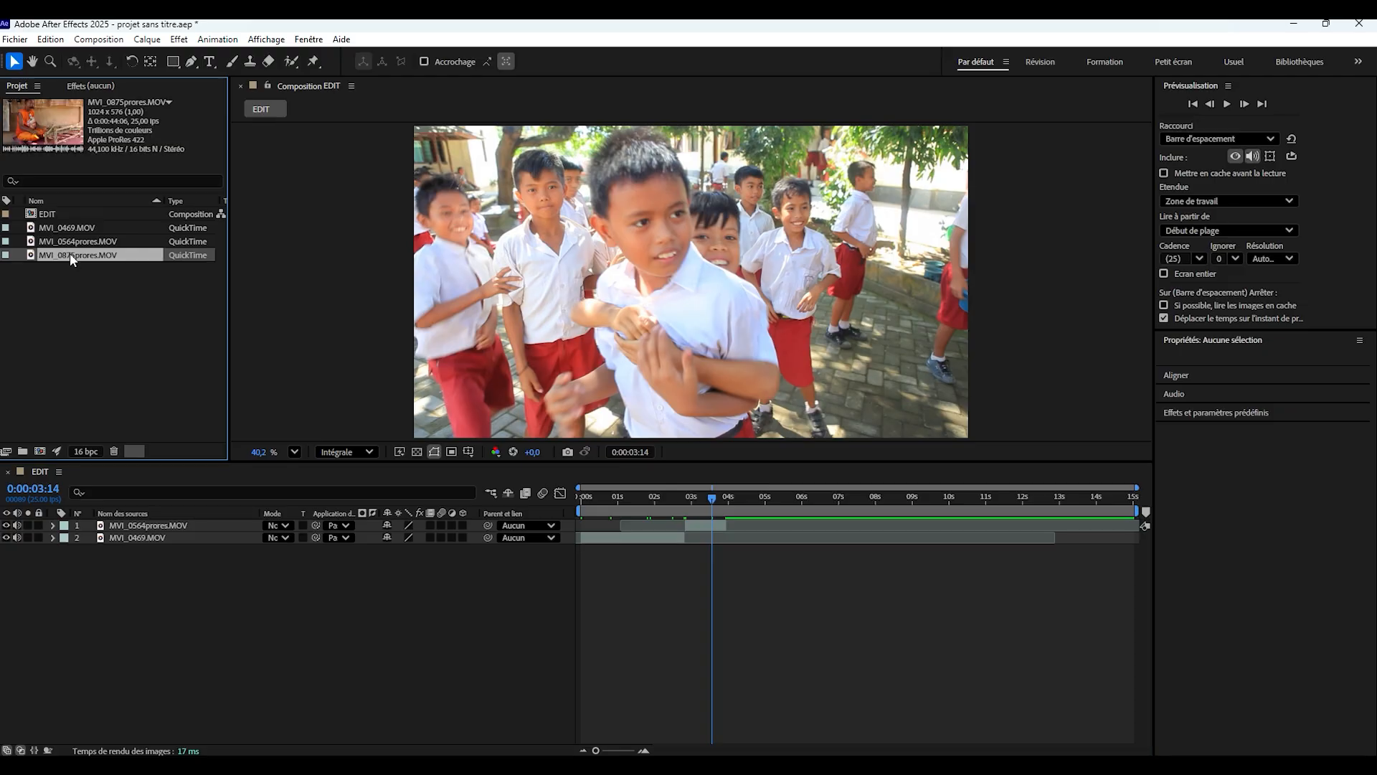
double_click(31, 255)
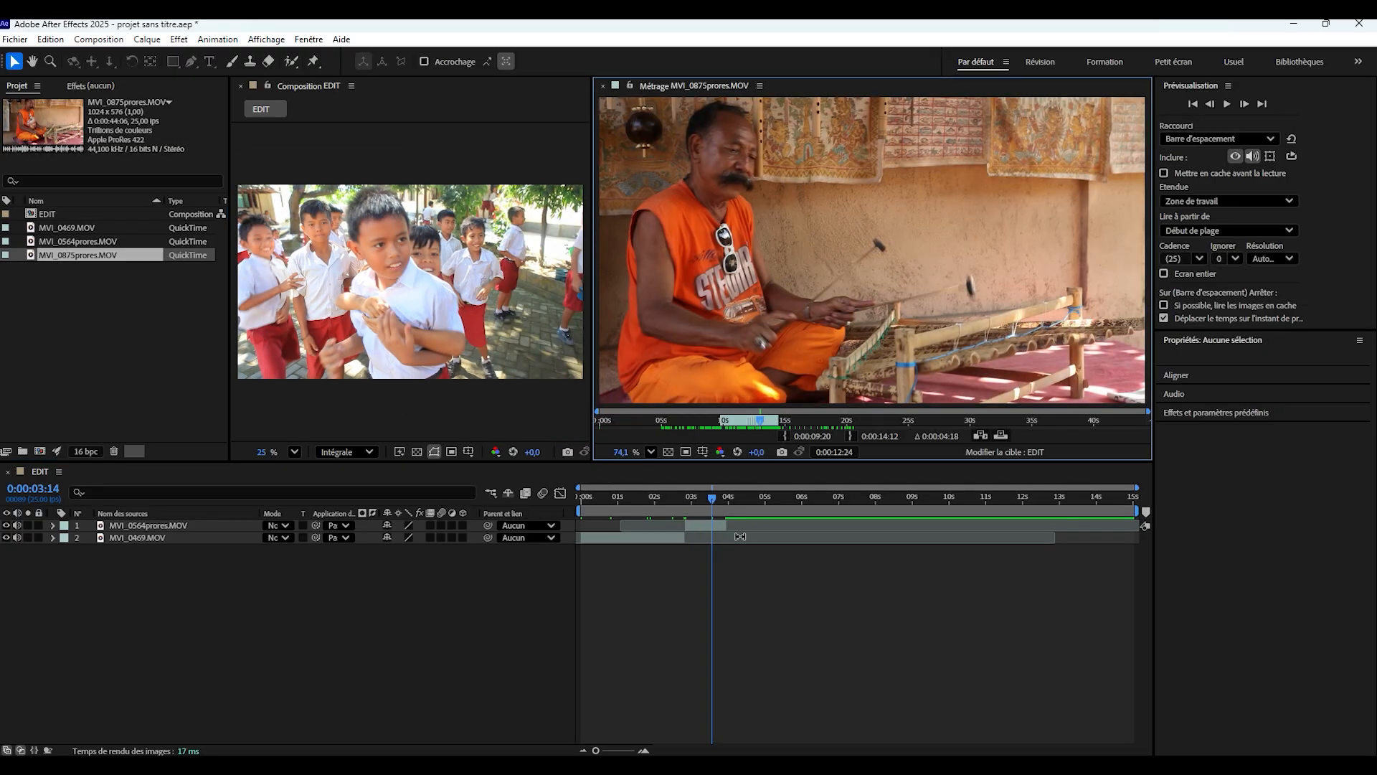
left_click_drag(726, 424, 662, 425)
left_click_drag(780, 422, 861, 421)
left_click_drag(755, 422, 782, 416)
left_click(784, 435)
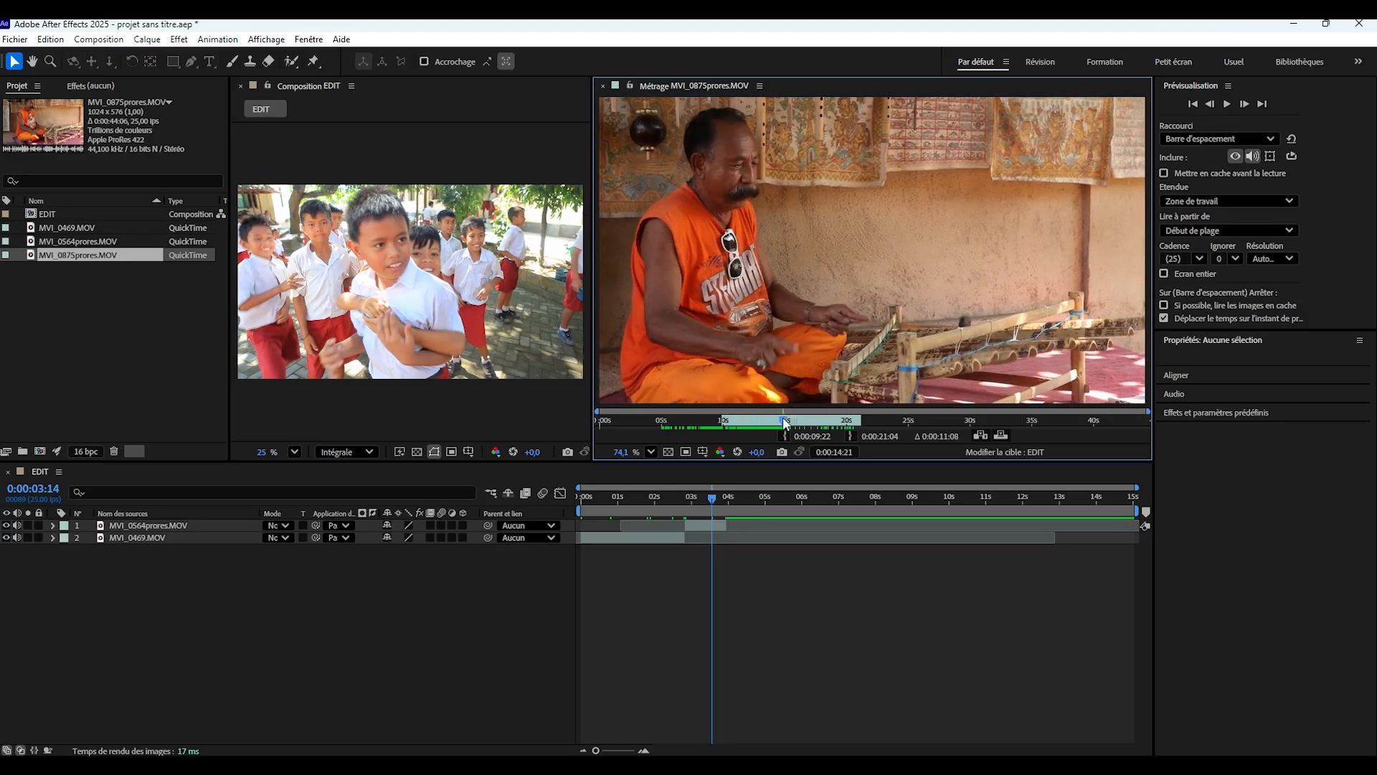
left_click(851, 436)
Ripple-insert the trimmed MVI_0875prores.MOV into EDIT at 0:00:03:23, at the end of the MVI_0564prores.MOV clip.
left_click_drag(713, 496, 726, 529)
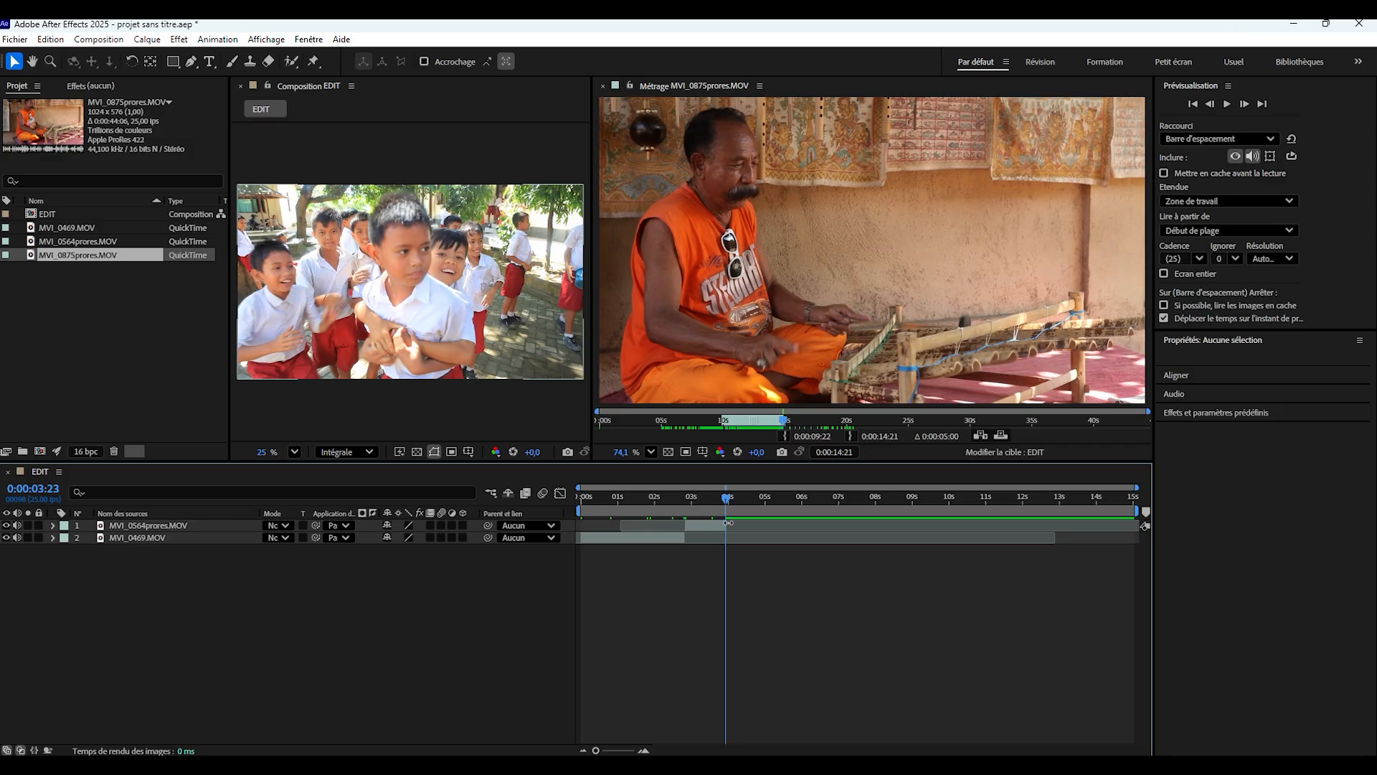
left_click_drag(592, 420, 615, 422)
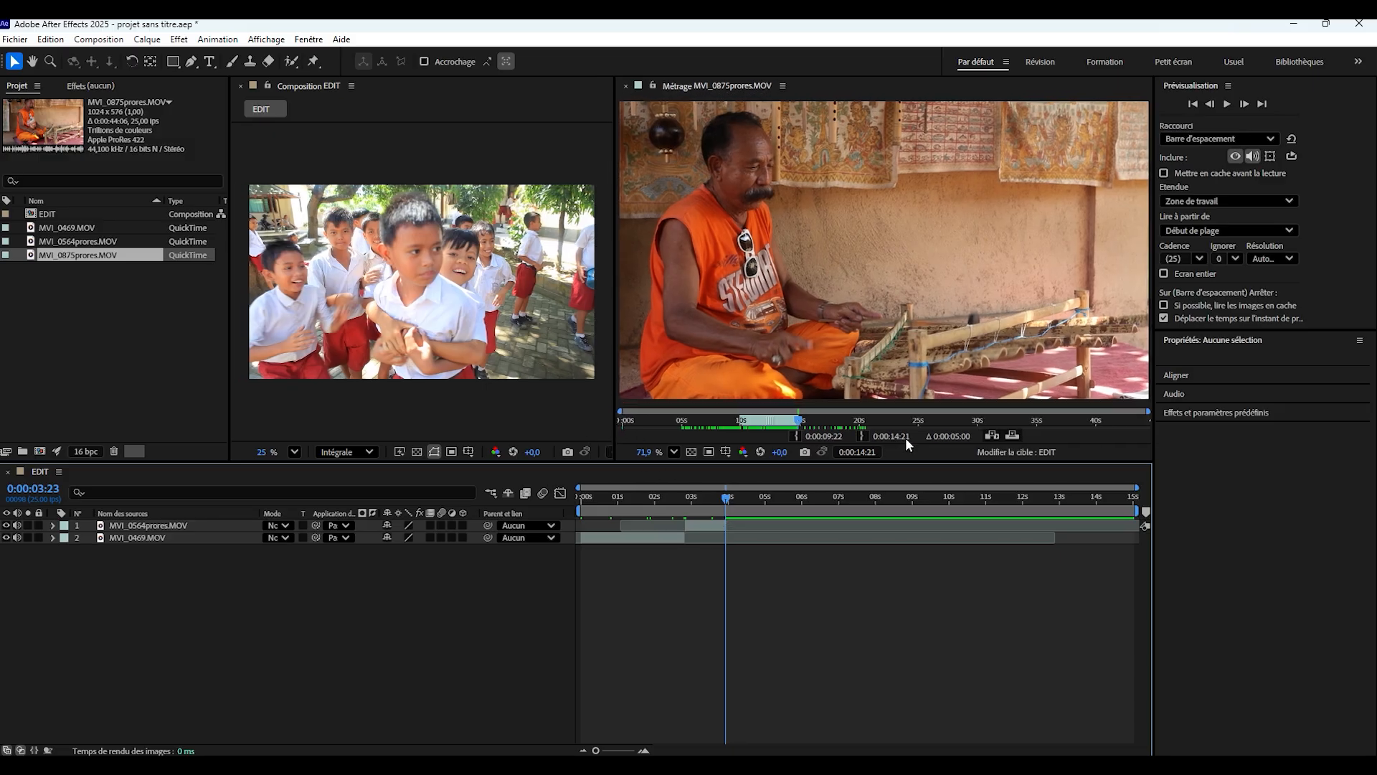
left_click(990, 435)
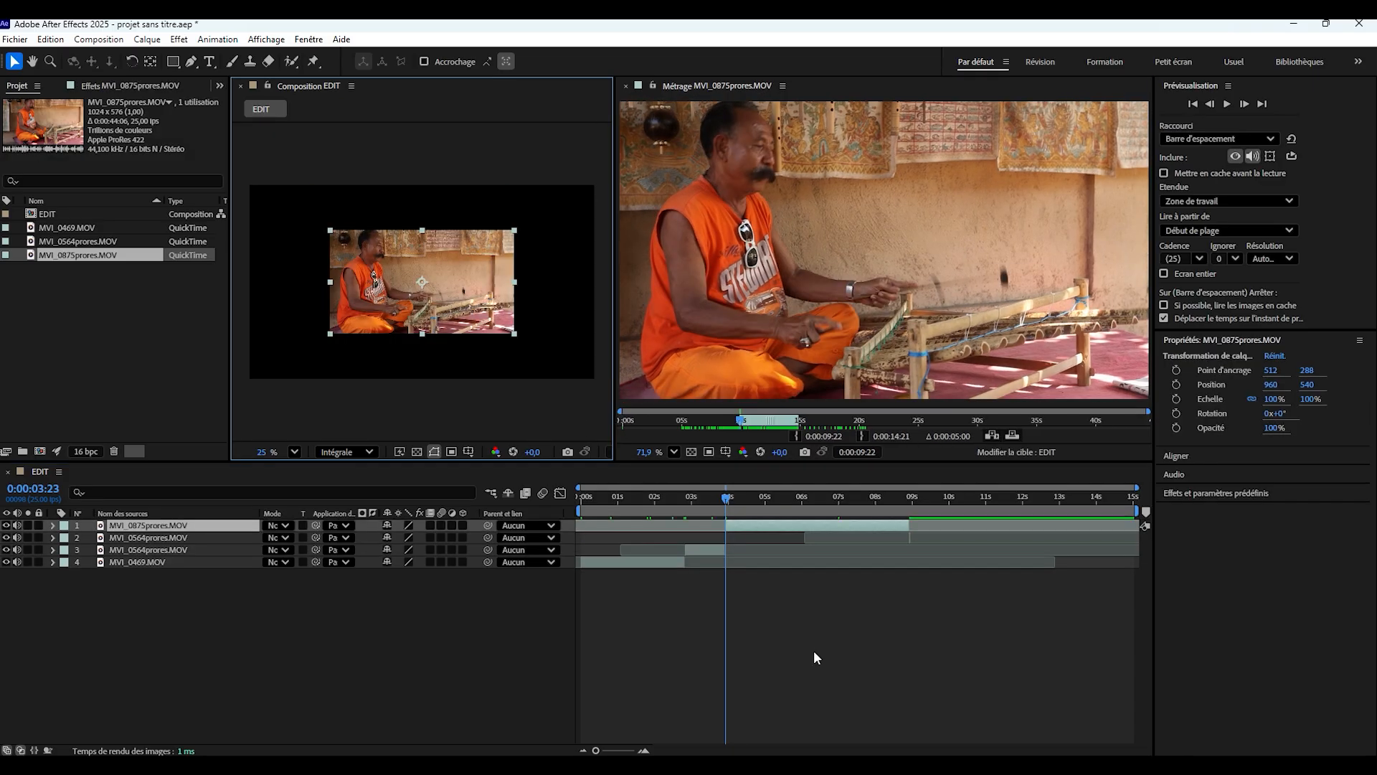
Scale the inserted MVI_0875prores.MOV layer to about 188.9% so it fills the composition frame.
left_click(772, 498)
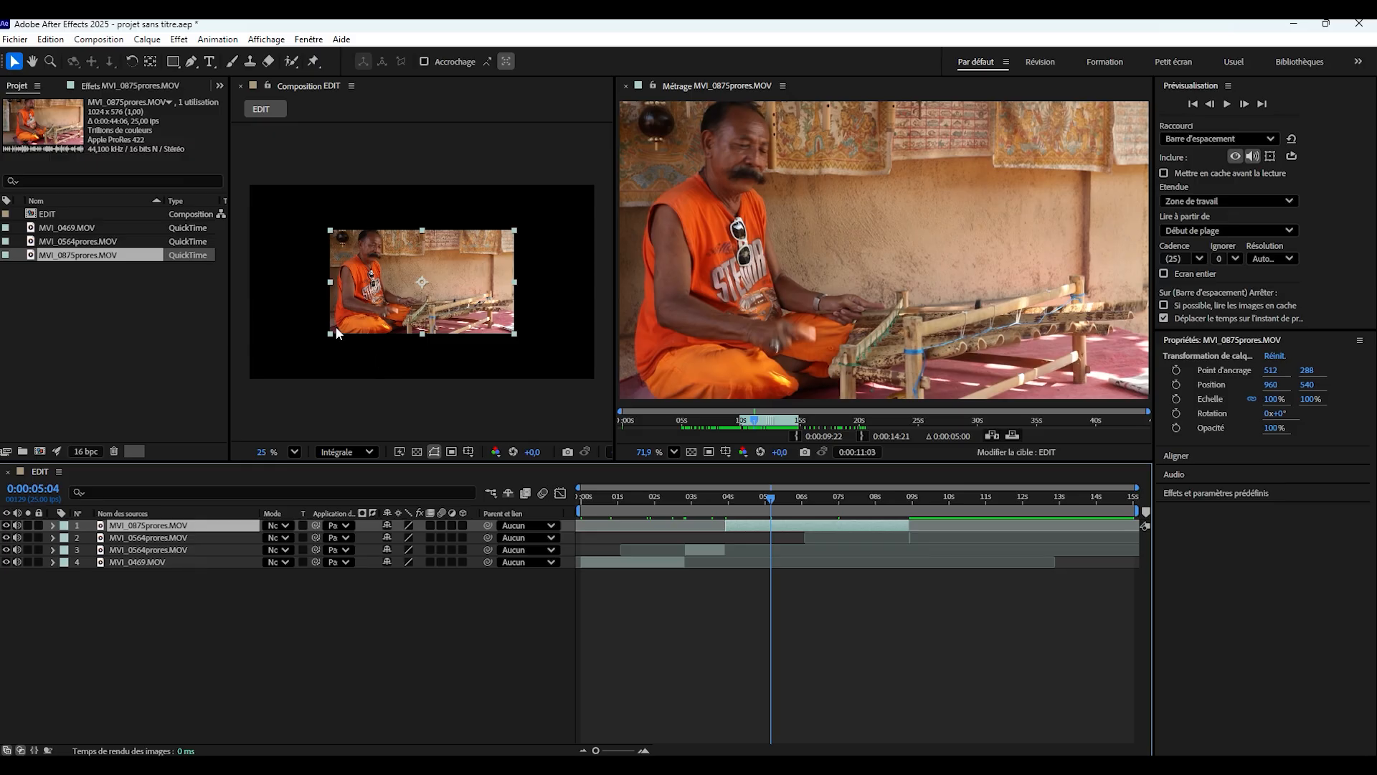
left_click_drag(335, 328, 260, 376)
key("i")
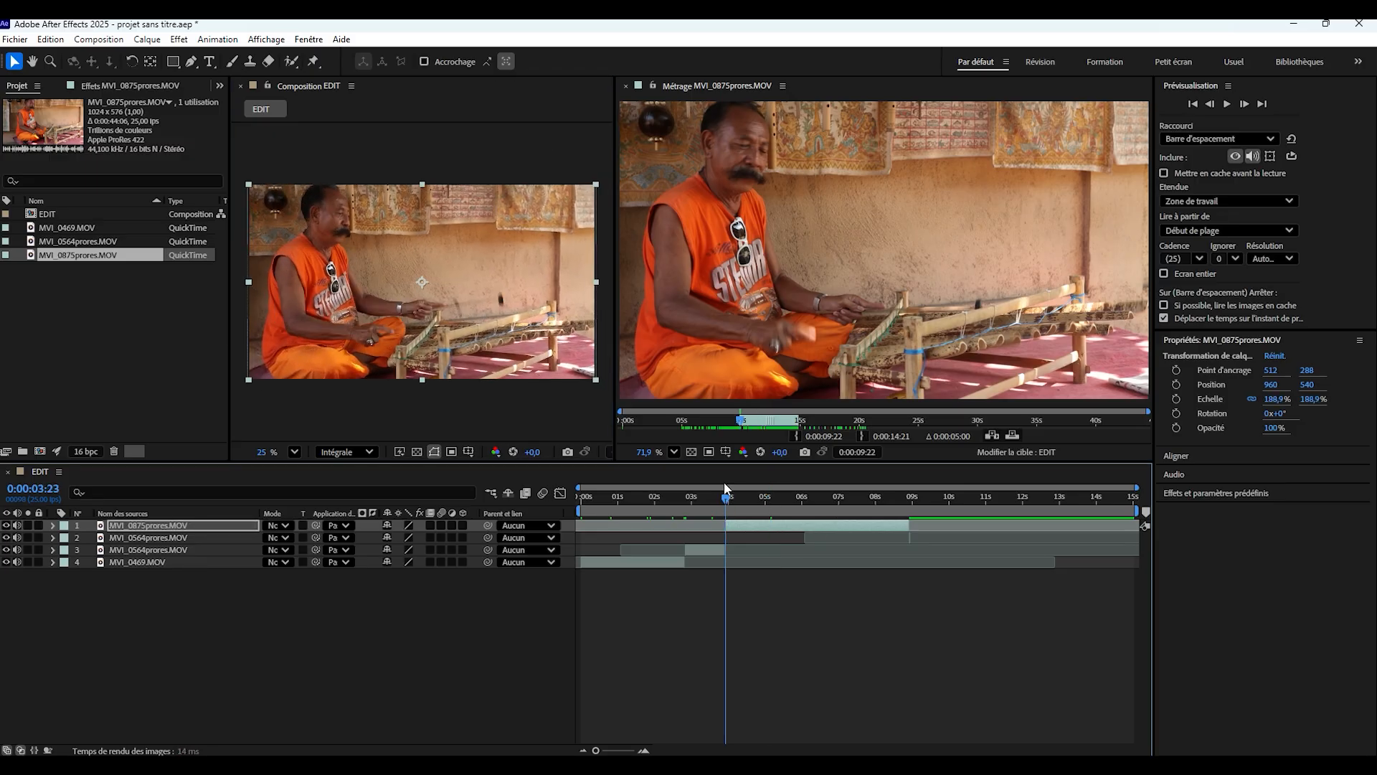
left_click_drag(618, 351, 730, 351)
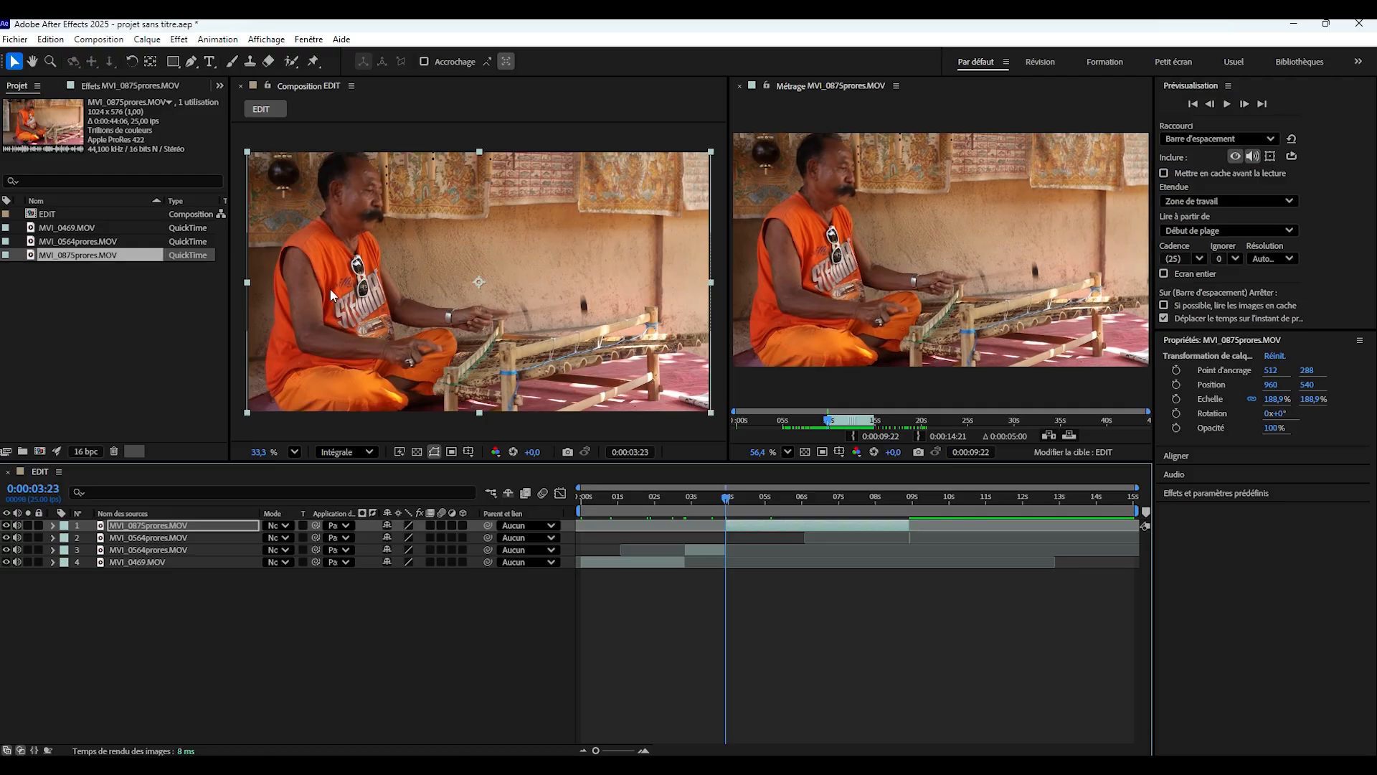
mouse_move(726, 497)
left_mouse_down()
mouse_move(703, 501)
mouse_move(756, 496)
mouse_move(707, 498)
left_mouse_up()
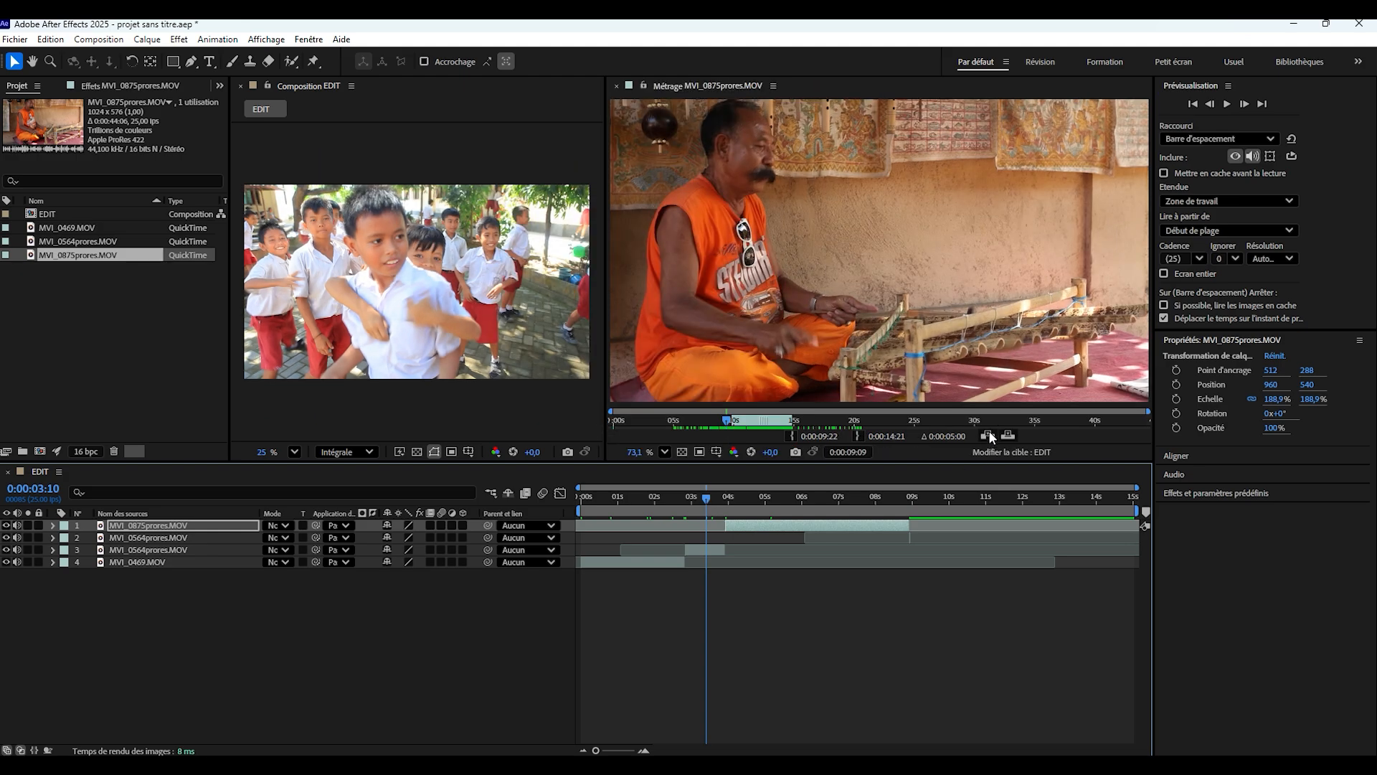
Delete the MVI_0875prores.MOV layer from the EDIT timeline.
left_click(825, 578)
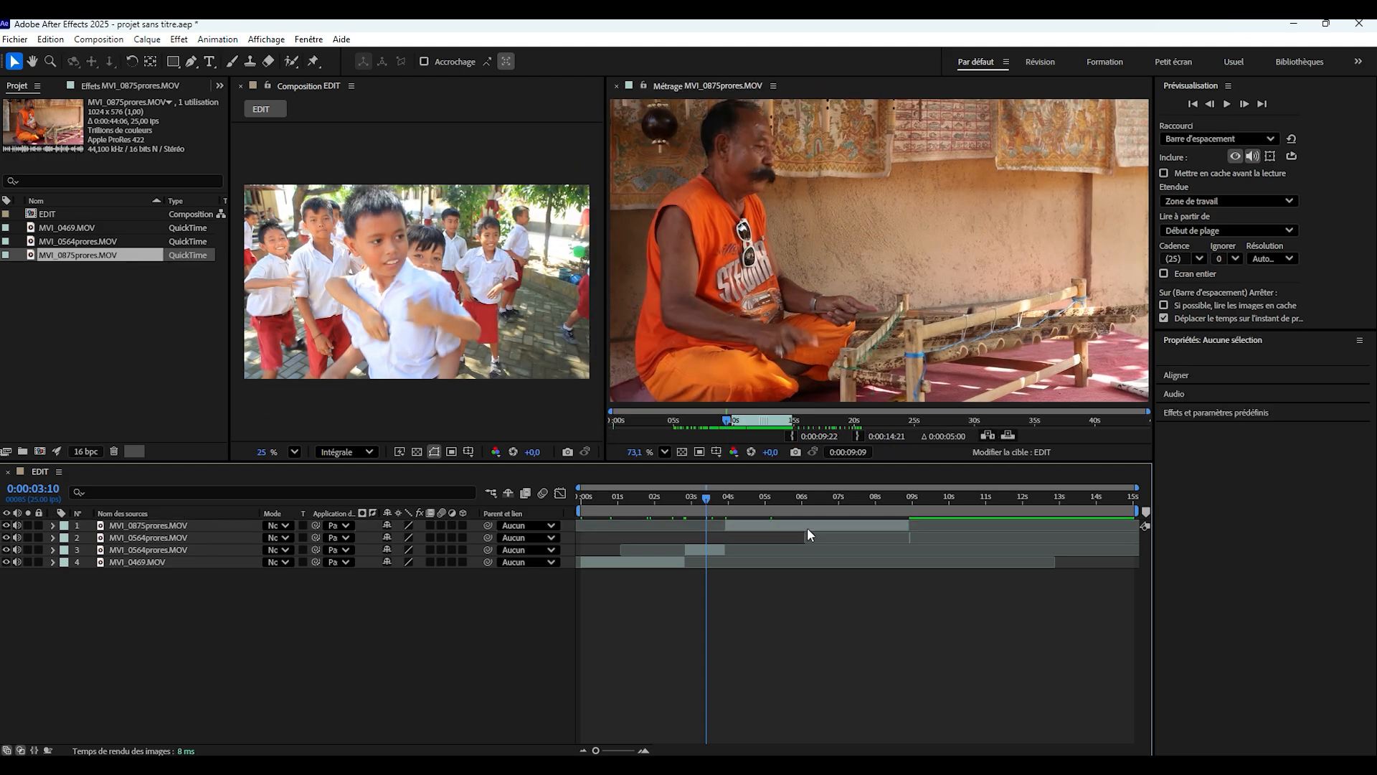
left_click(808, 528)
key("Delete")
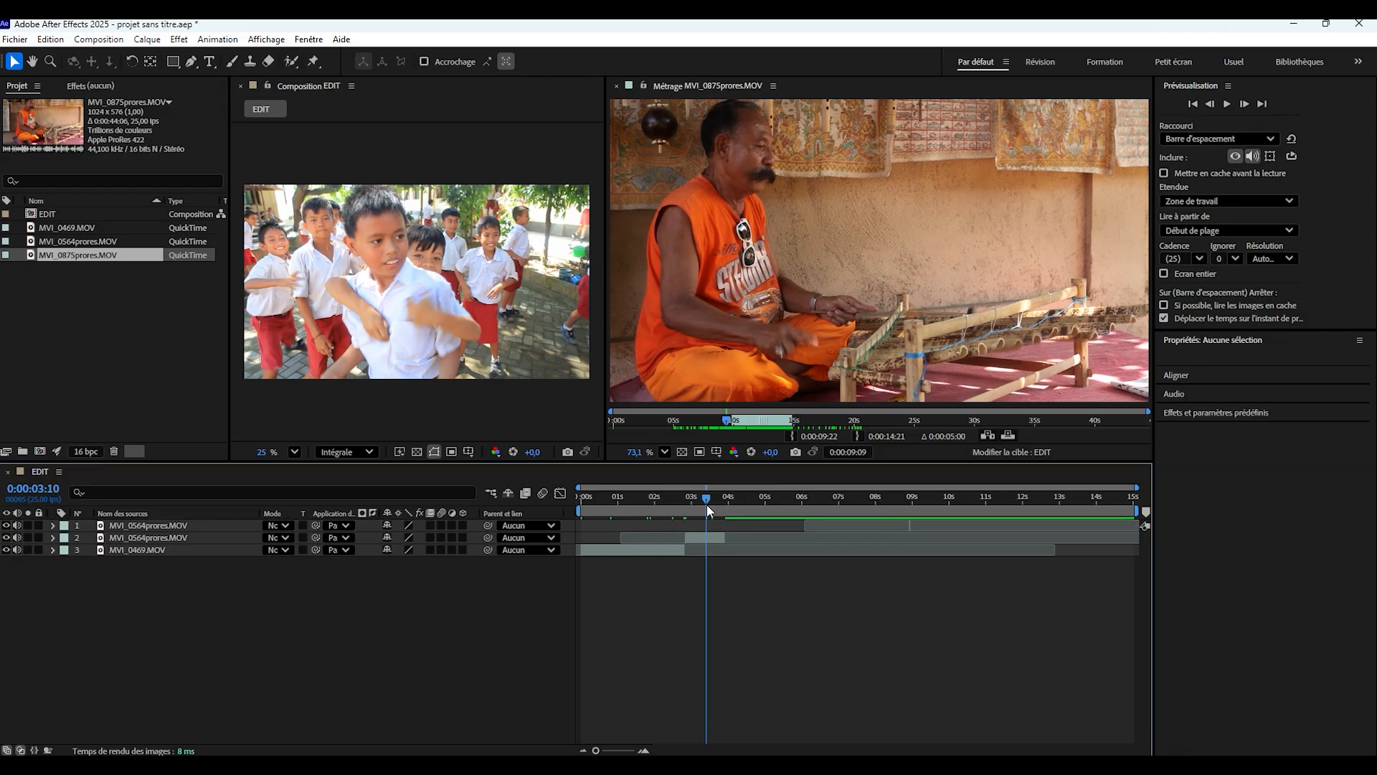
Ripple-insert the trimmed MVI_0875prores.MOV at 0:00:01:10, in the middle of the MVI_0469.MOV clip.
left_click_drag(706, 500, 632, 500)
left_click(629, 549)
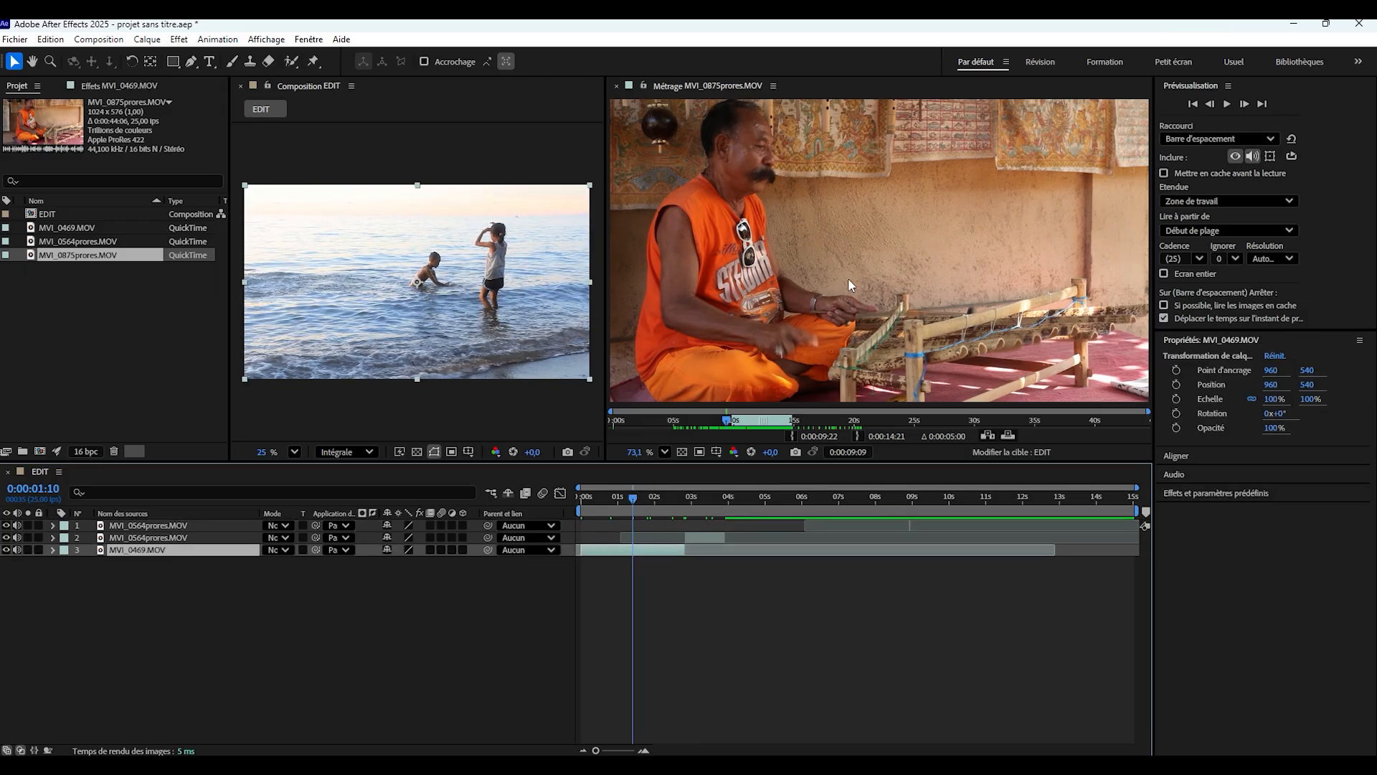
left_click(988, 435)
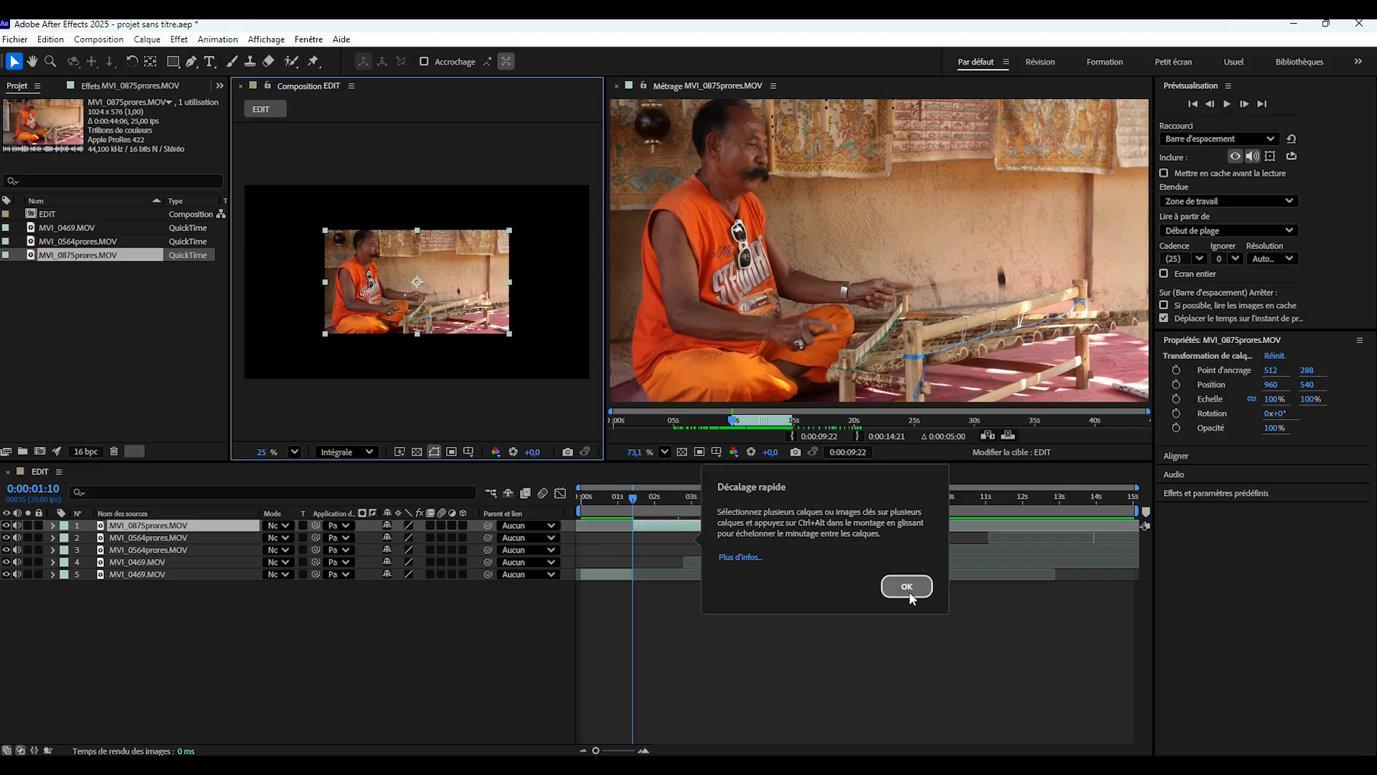
left_click(907, 587)
Scale the MVI_0875prores.MOV layer inserted within the MVI_0469.MOV clip to about 194.4% to cover the frame.
left_click_drag(622, 494, 824, 503)
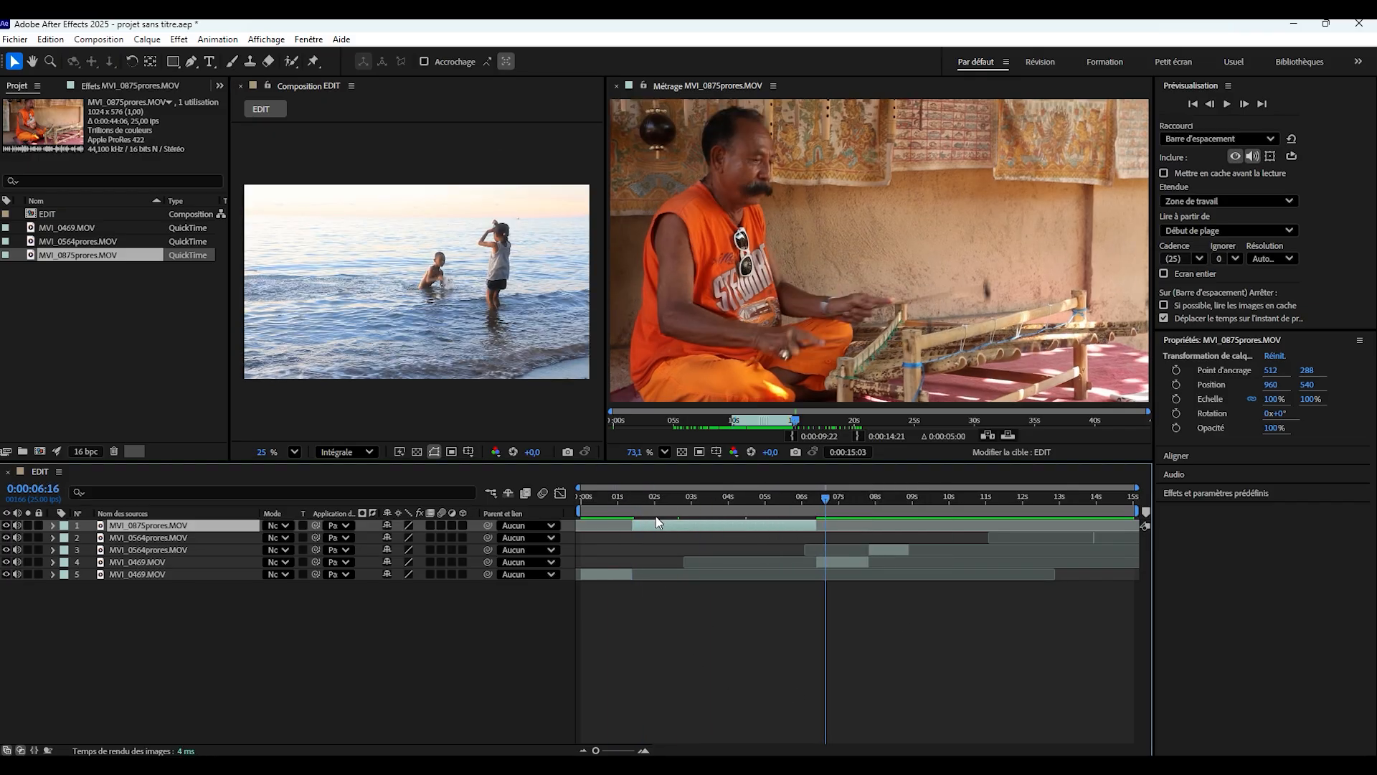
left_click(700, 500)
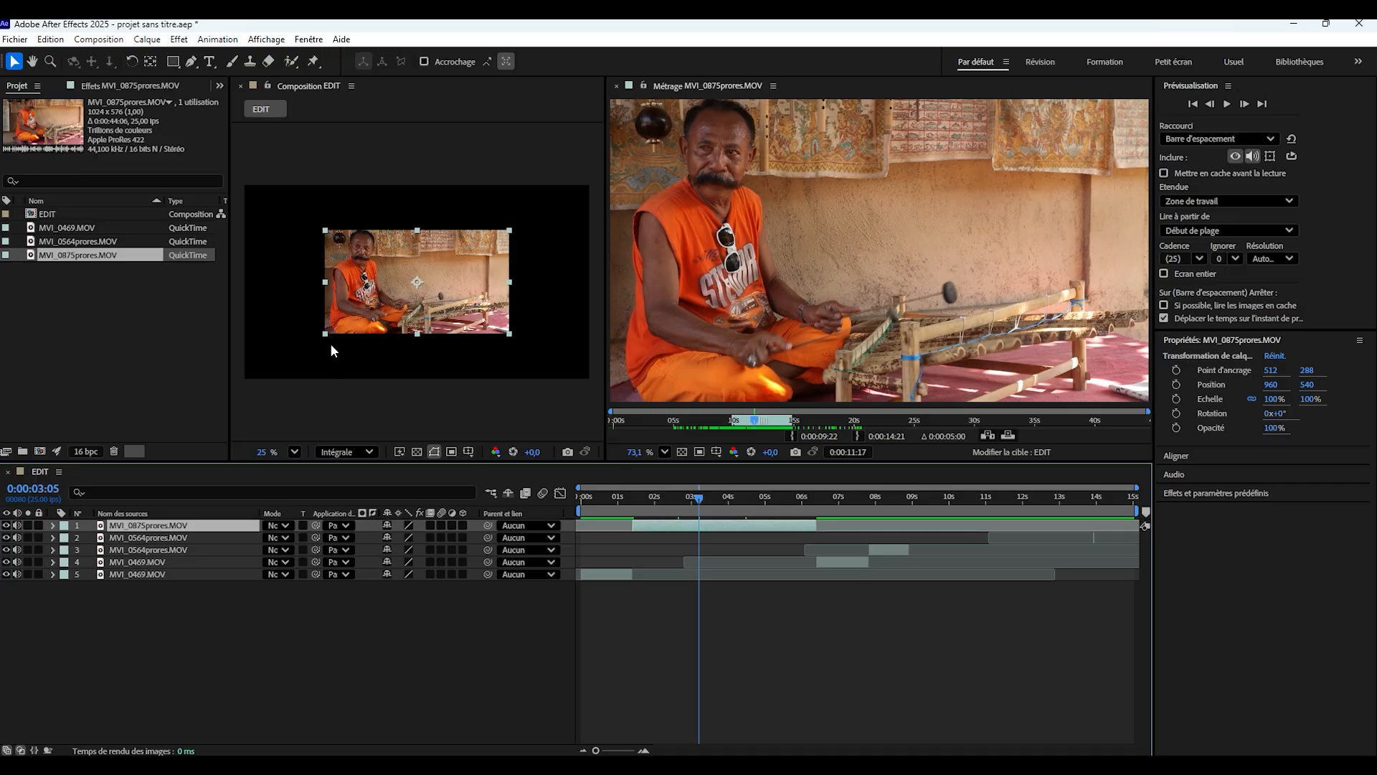
left_click_drag(326, 334, 253, 379)
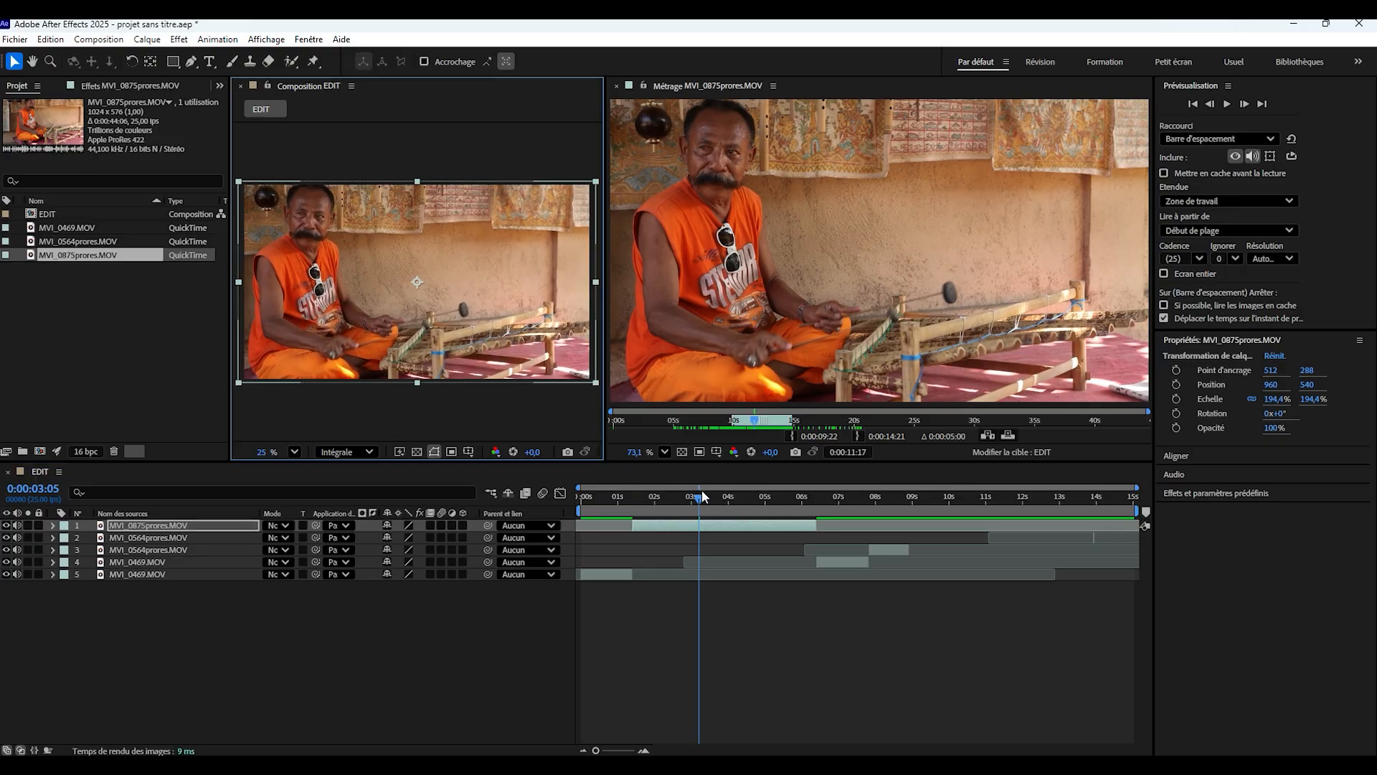
mouse_move(699, 500)
left_mouse_down()
mouse_move(620, 511)
mouse_move(892, 513)
mouse_move(685, 515)
left_mouse_up()
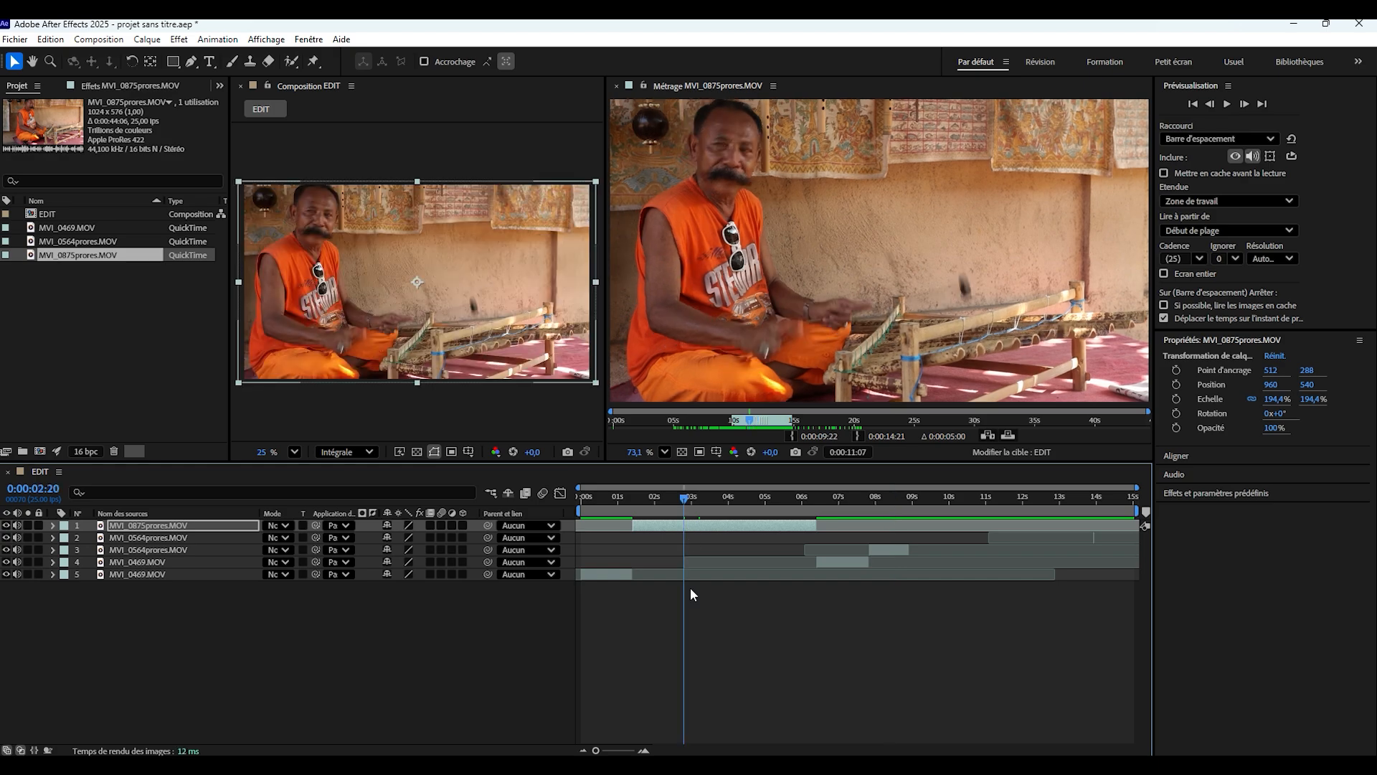
Undo the ripple insert and its scaling, and place MVI_0875prores.MOV at 0:00:01:10 with an overlay edit instead.
key("ctrl+z")
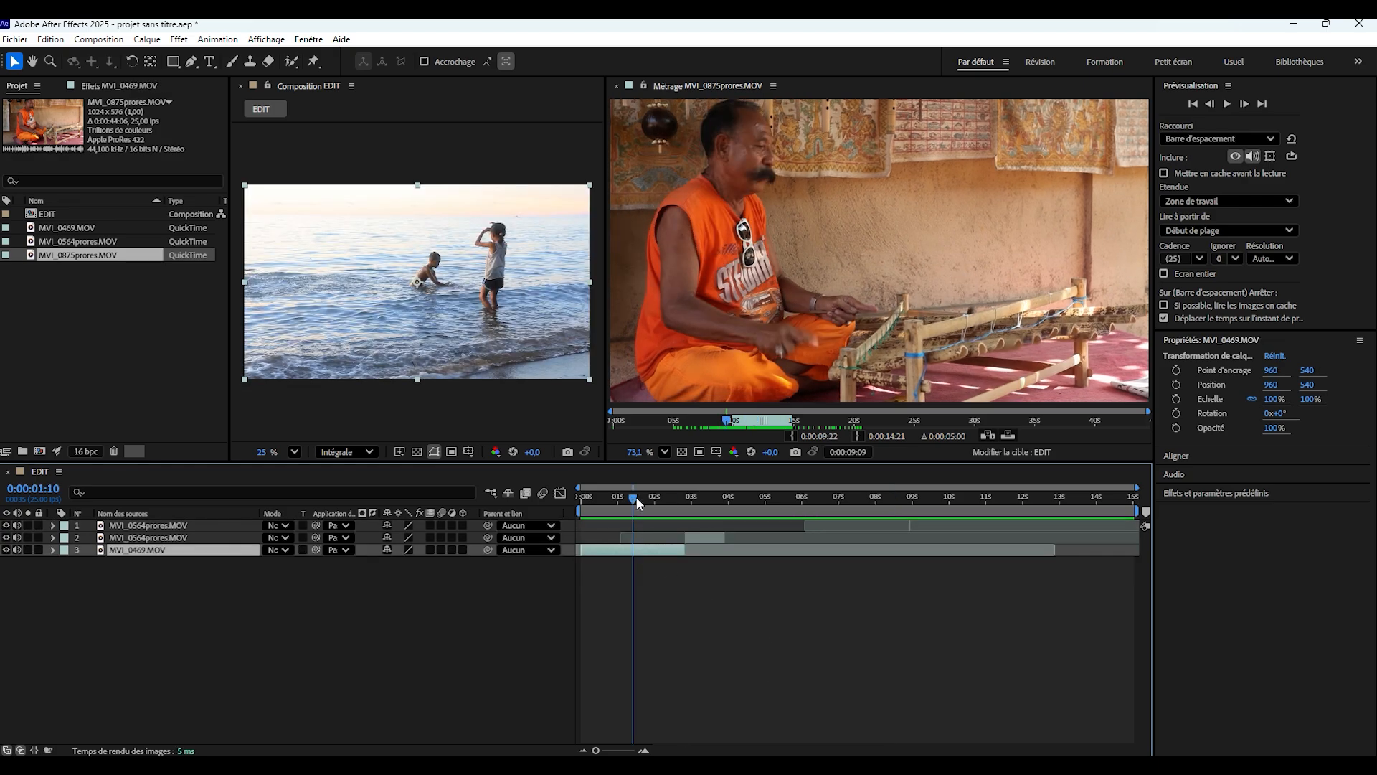
left_click(1007, 437)
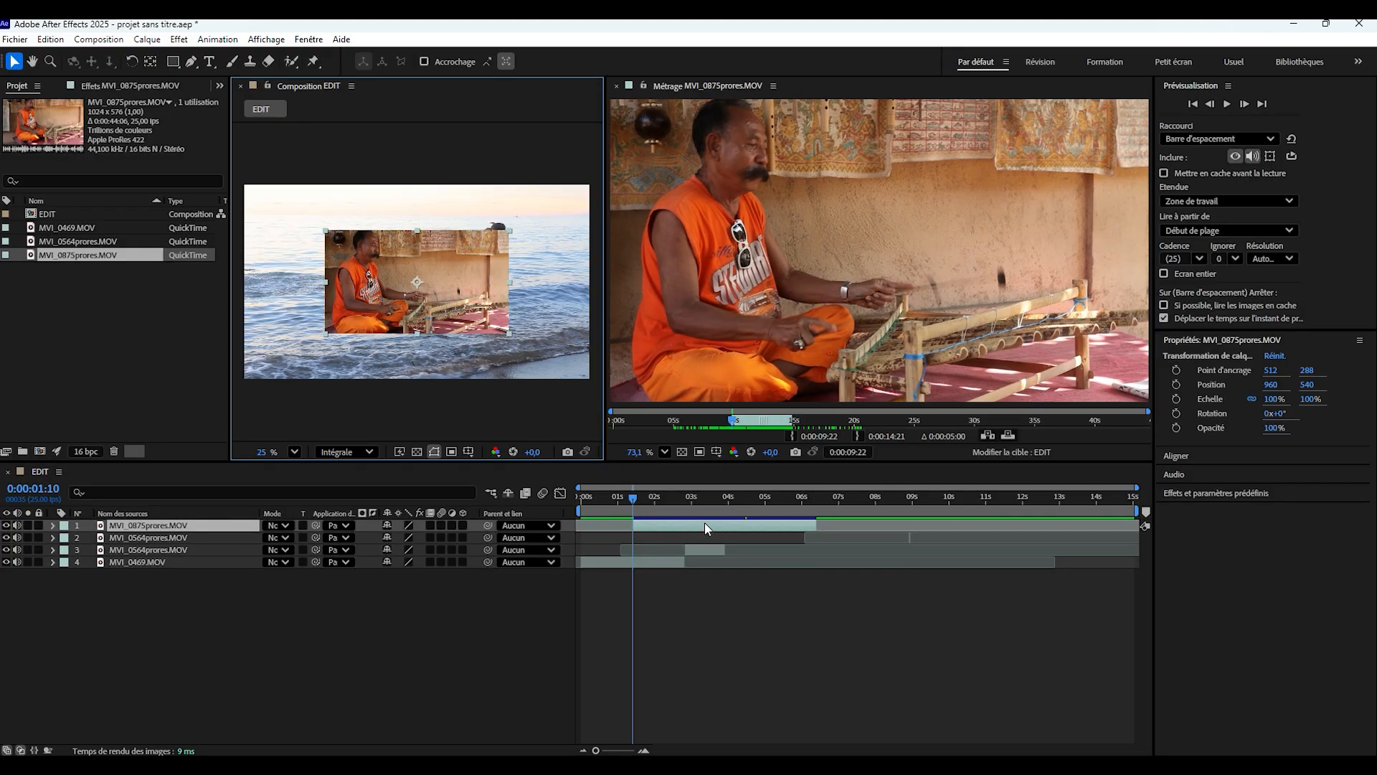
left_click(602, 496)
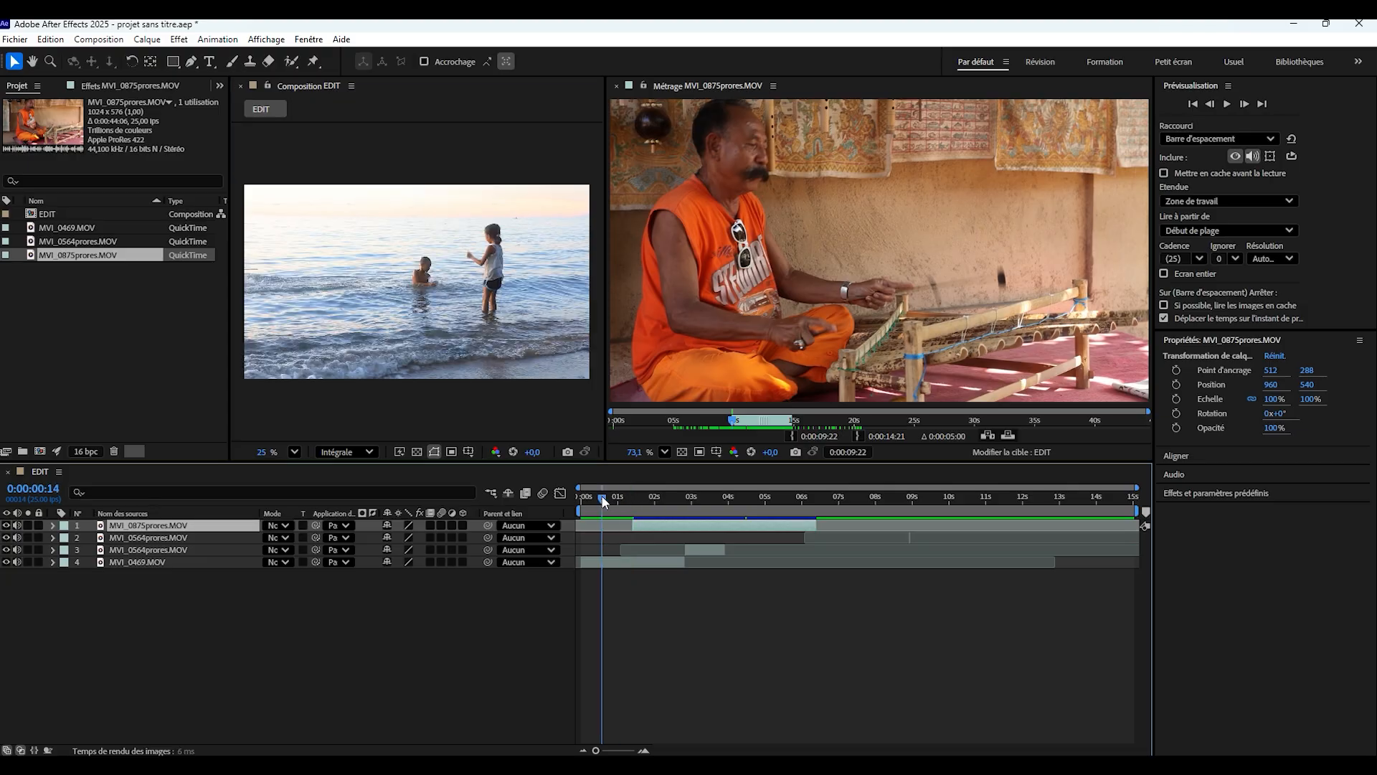
left_click_drag(602, 497, 657, 511)
Close the footage viewer, scale the MVI_0875prores.MOV layer to about 85.3% and place it in the lower-left corner of the frame.
left_click_drag(432, 297, 363, 265)
left_click_drag(659, 498, 666, 496)
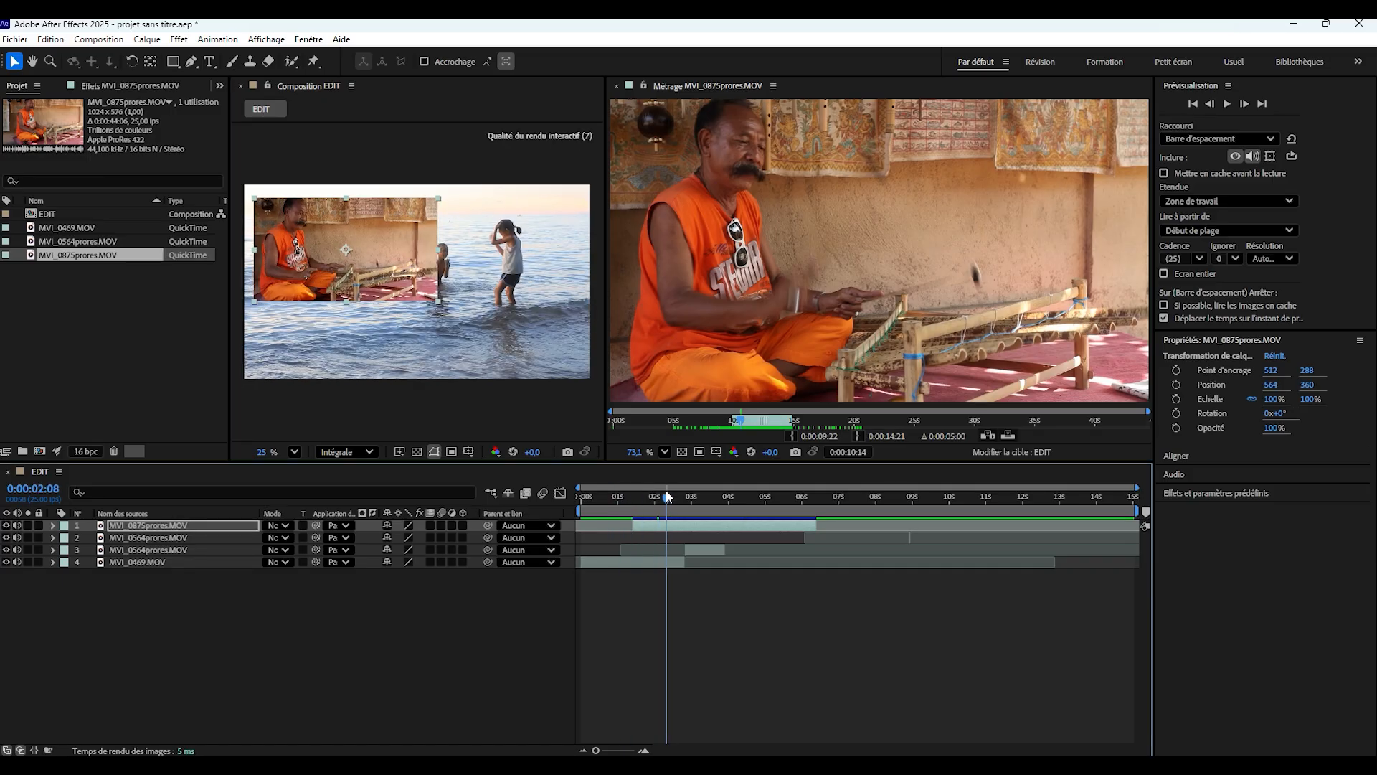
left_click(617, 86)
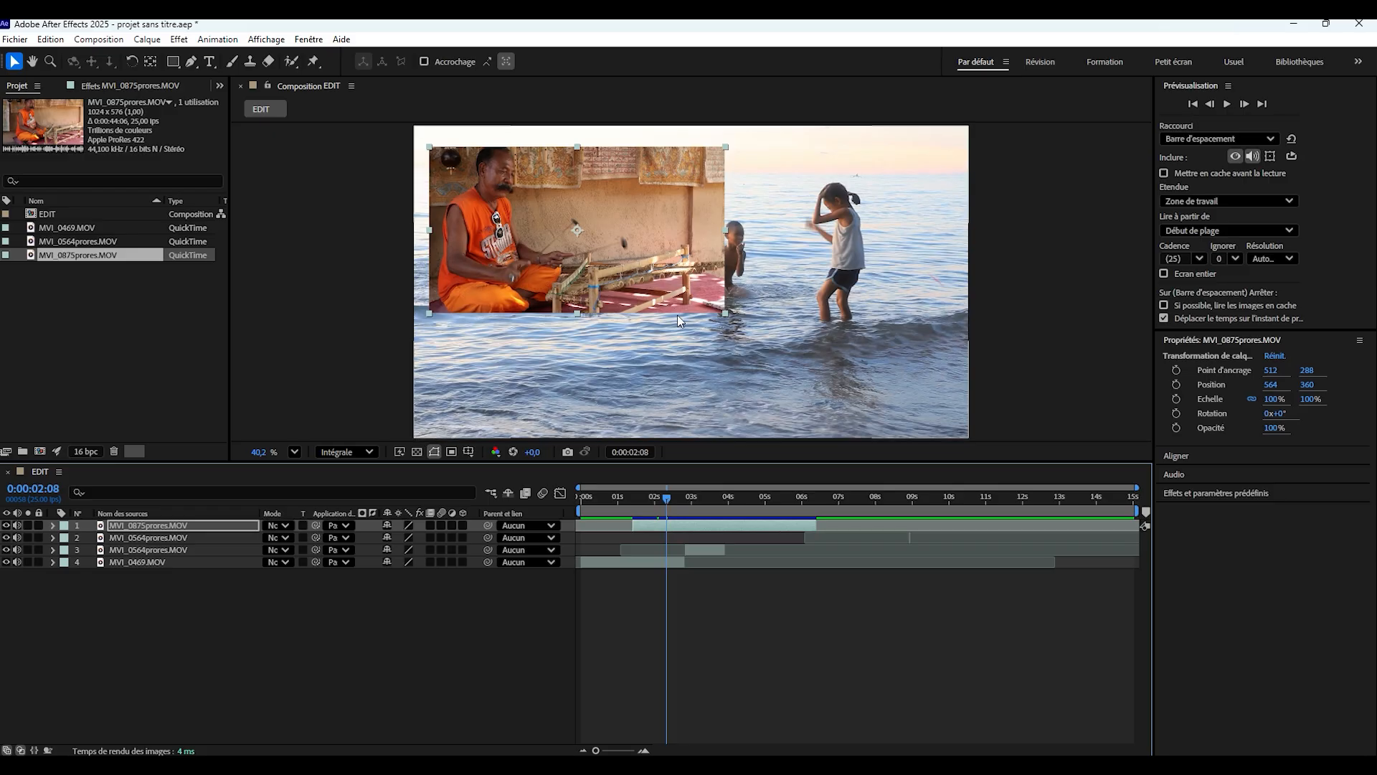
left_click_drag(725, 313, 631, 400)
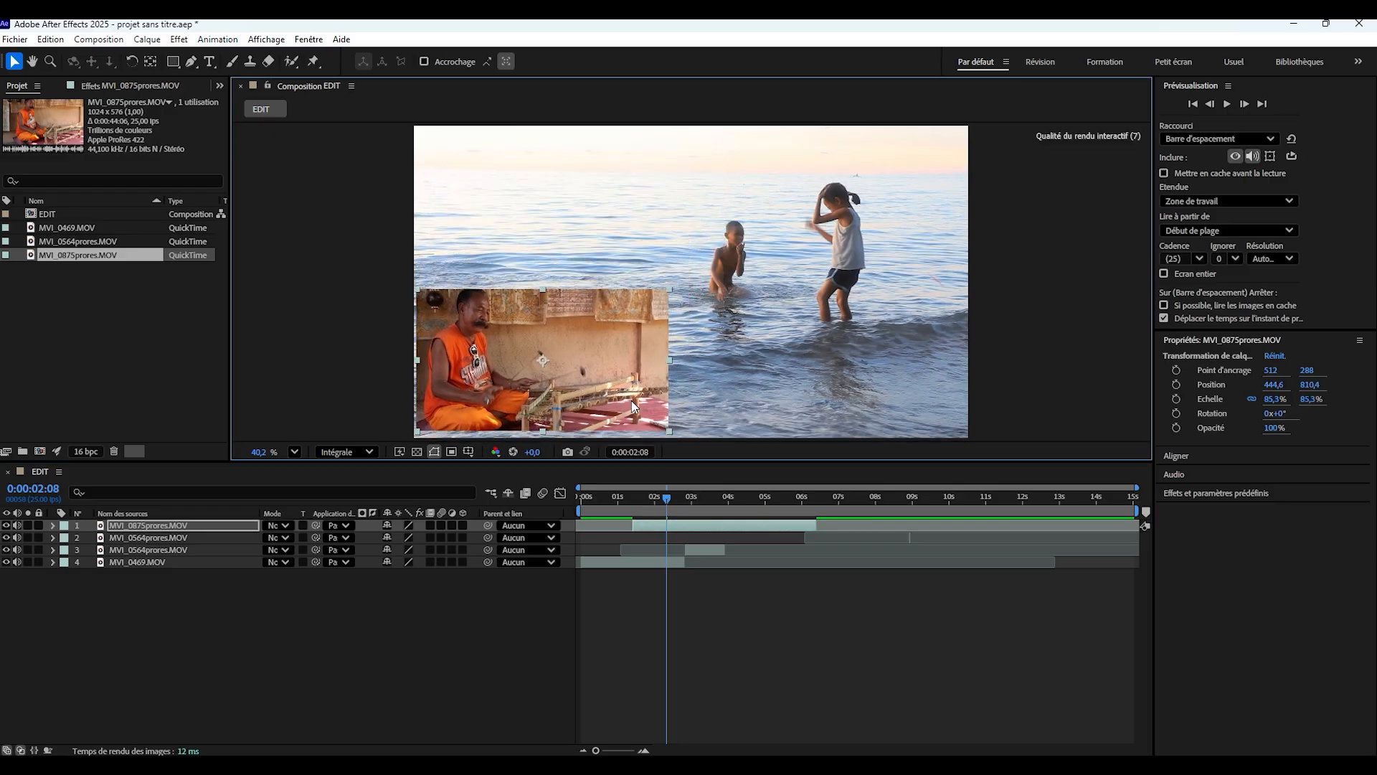
Shift the MVI_0875prores.MOV layer in time to start at 0:00:03:23, where the MVI_0564prores.MOV clip ends.
left_click_drag(633, 495, 685, 511)
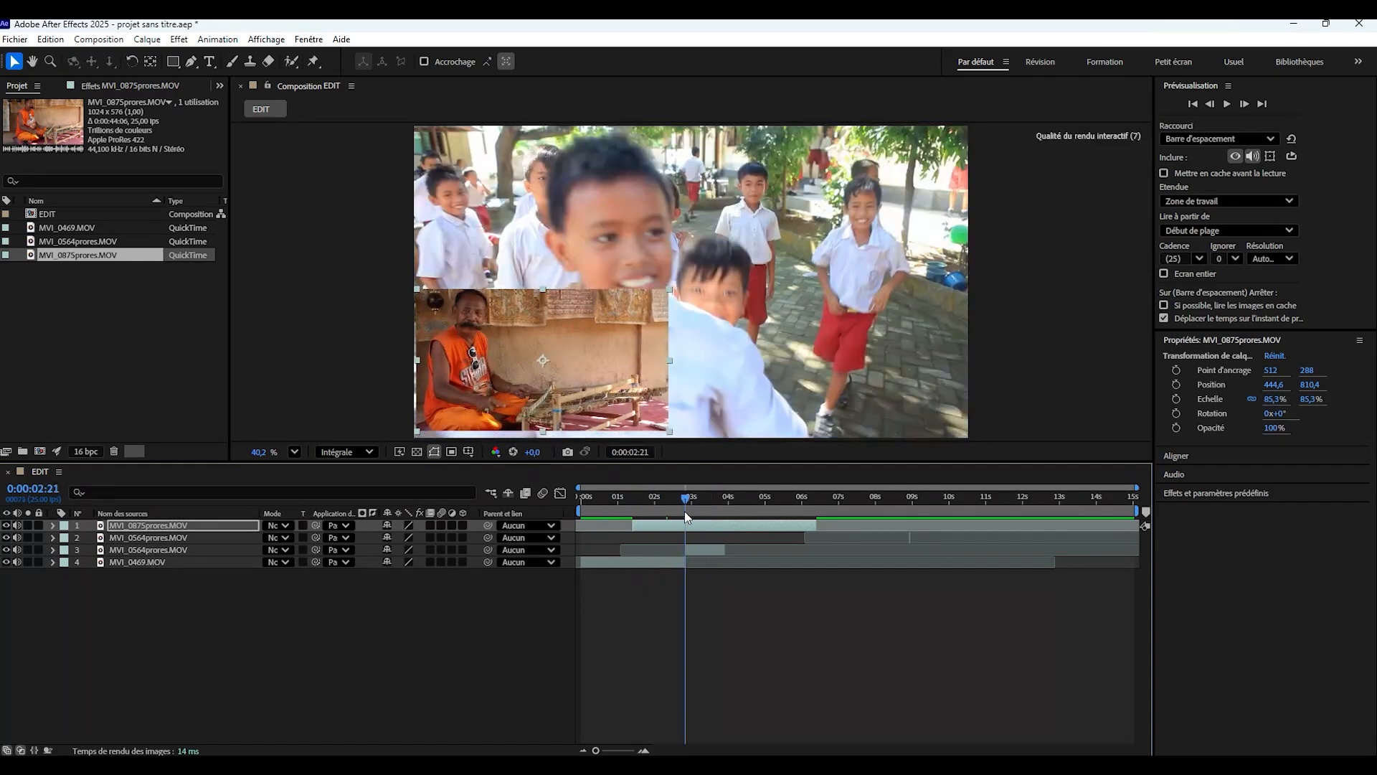
left_click(683, 608)
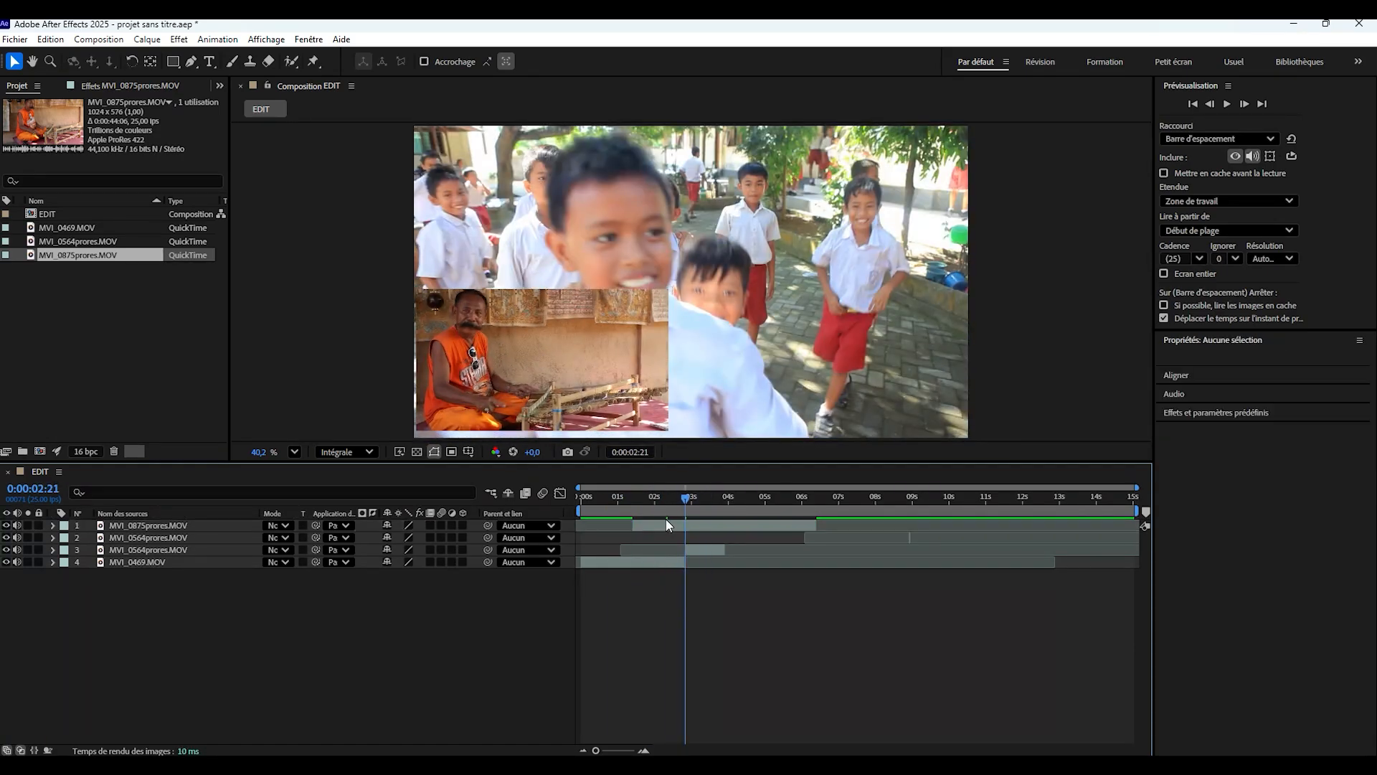
left_click_drag(668, 525, 648, 497)
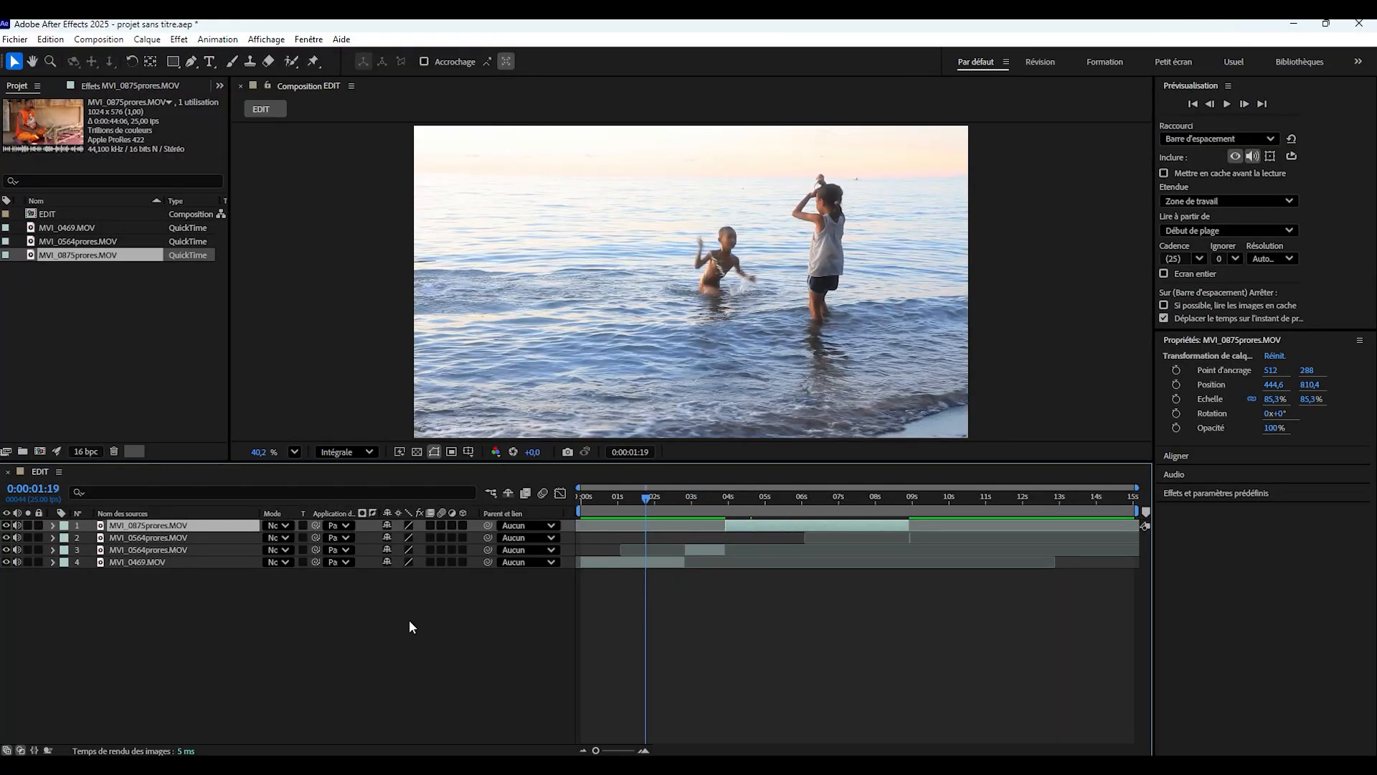